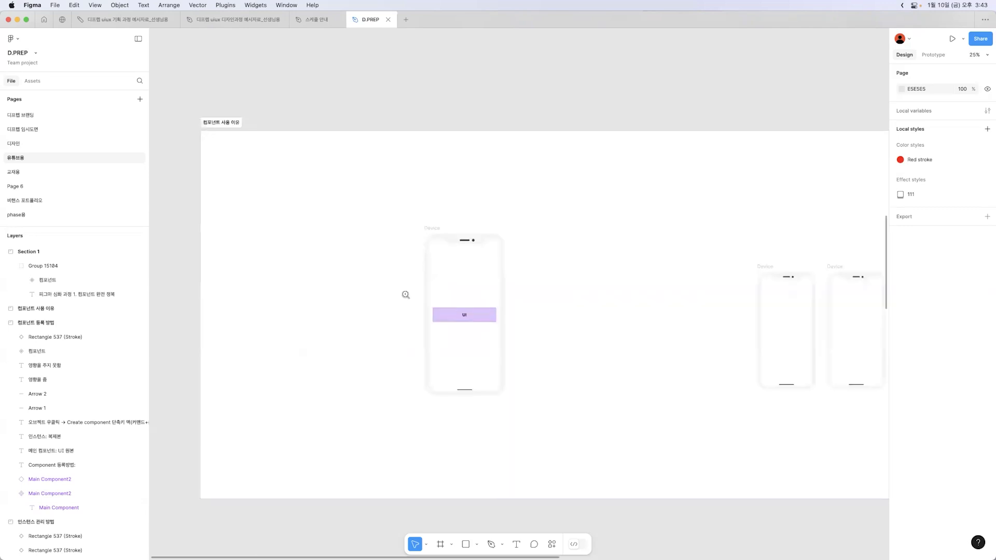
# Bring the single phone mockup with the UI block into view with the interface panels hidden
pyautogui.click(405, 295)
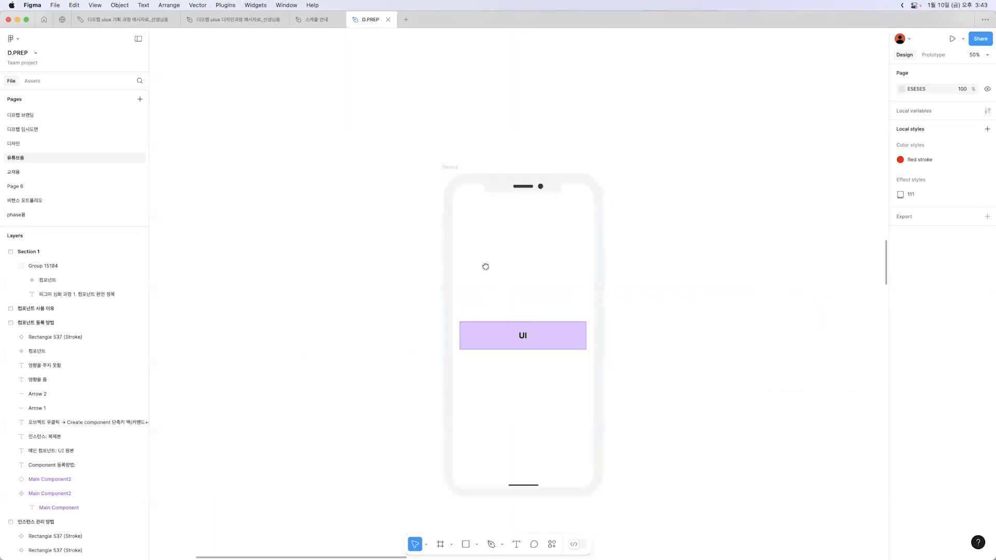
pyautogui.press('super+backslash')
pyautogui.moveTo(660, 240); pyautogui.dragTo(639, 228)
pyautogui.click(420, 156)
pyautogui.moveTo(420, 155); pyautogui.dragTo(420, 142)
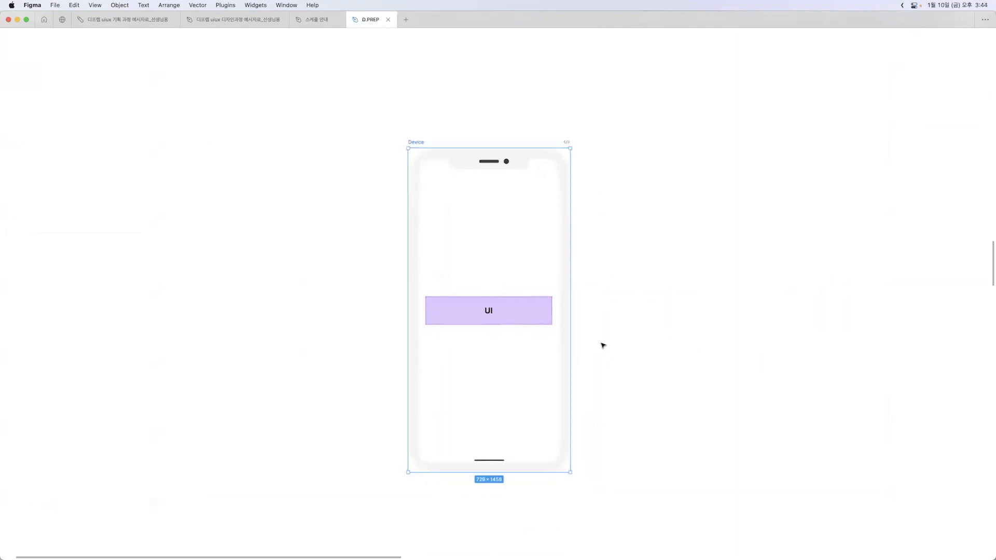
pyautogui.click(527, 315)
pyautogui.click(667, 320)
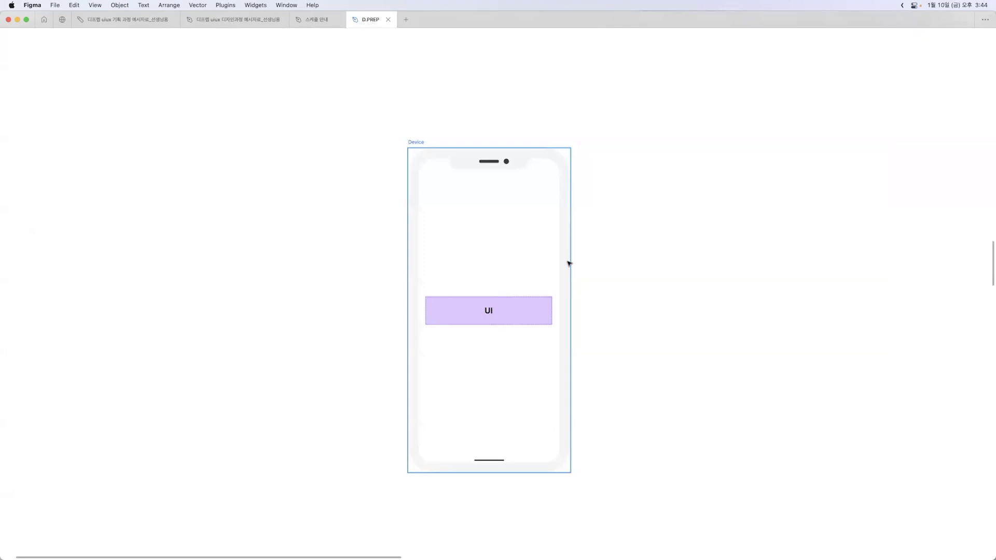
# Set the fill of the UI block in the large phone mockup to light green C7FFCF
pyautogui.click(498, 313)
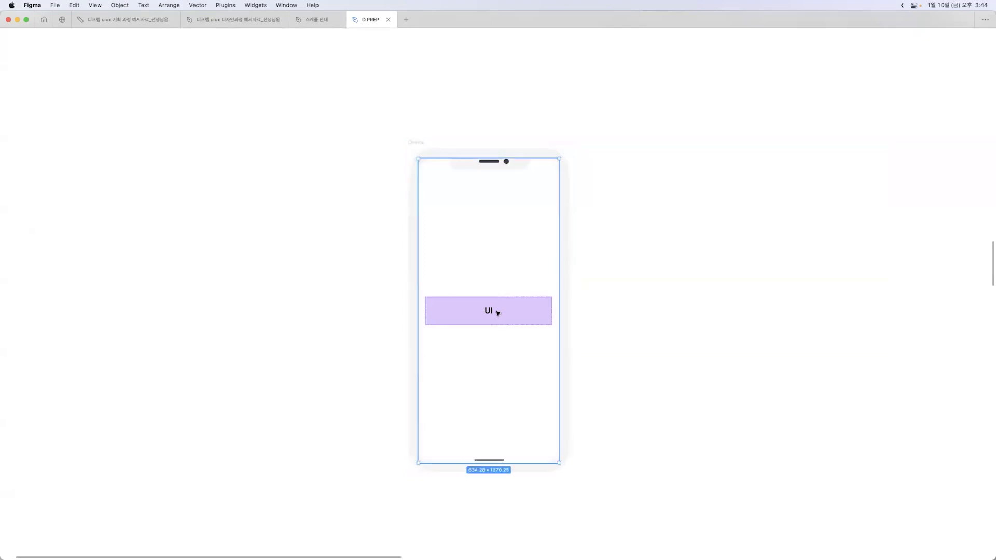
pyautogui.click(498, 313)
pyautogui.press('super+backslash')
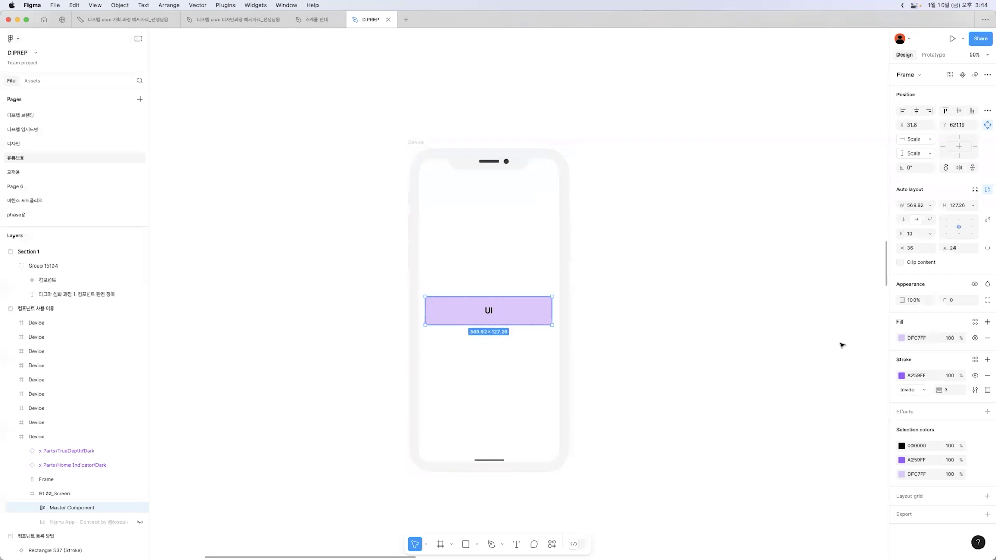
pyautogui.click(901, 338)
pyautogui.moveTo(829, 353); pyautogui.dragTo(736, 354)
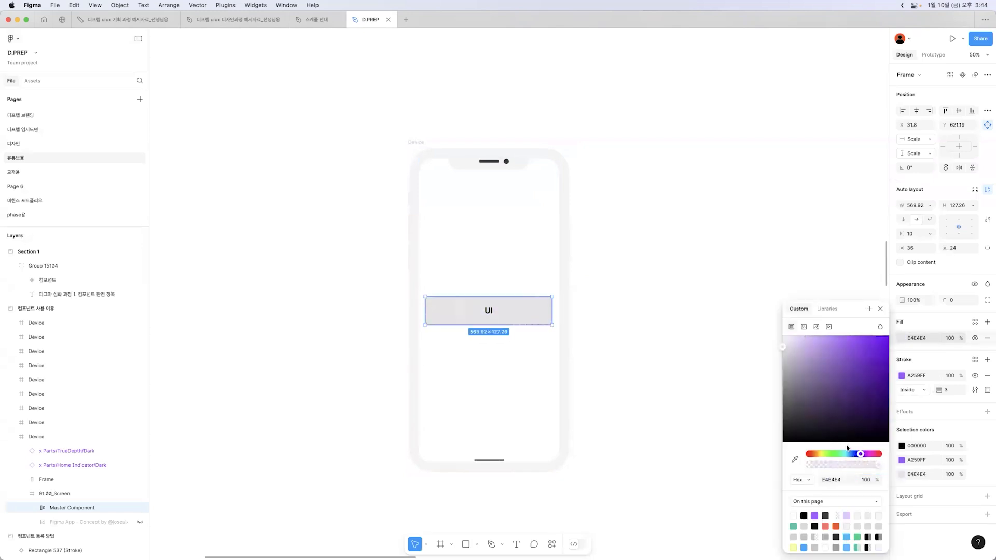
pyautogui.moveTo(861, 454); pyautogui.dragTo(834, 454)
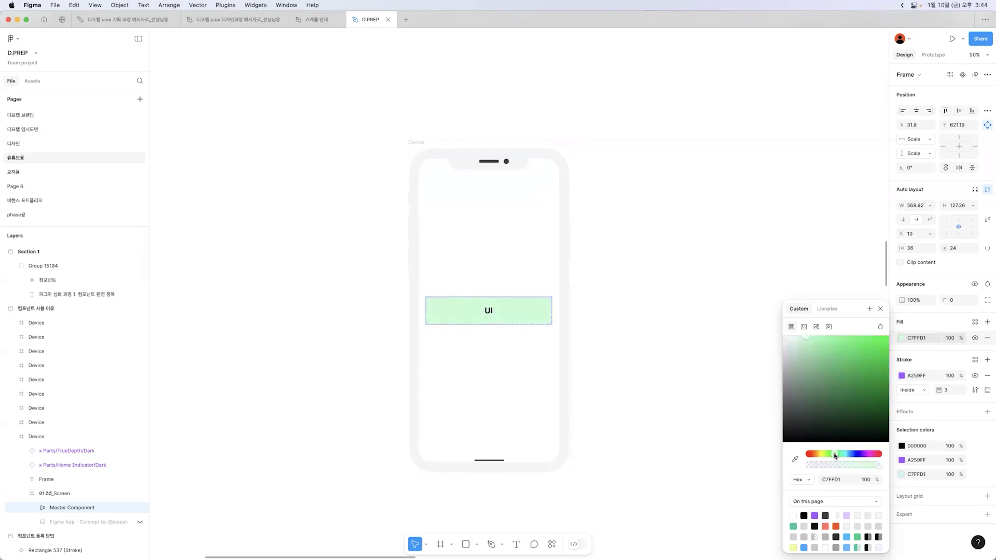
pyautogui.click(688, 302)
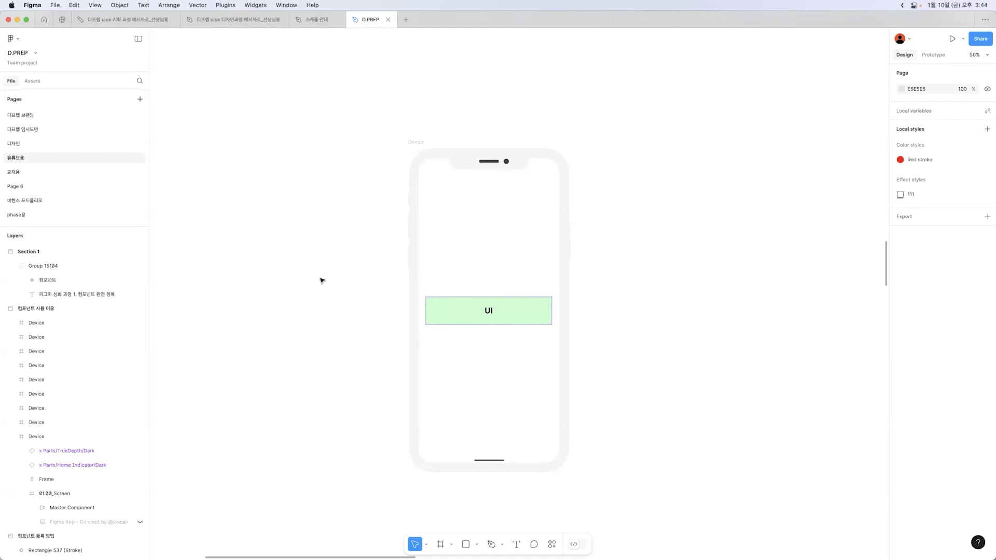
# Move the green UI block from the large phone into the first small phone and duplicate it across the row's first seven phones
pyautogui.press('z')
pyautogui.keyDown('alt'); pyautogui.click(544, 137); pyautogui.keyUp('alt')
pyautogui.moveTo(677, 151); pyautogui.dragTo(307, 136)
pyautogui.moveTo(702, 117); pyautogui.dragTo(541, 139)
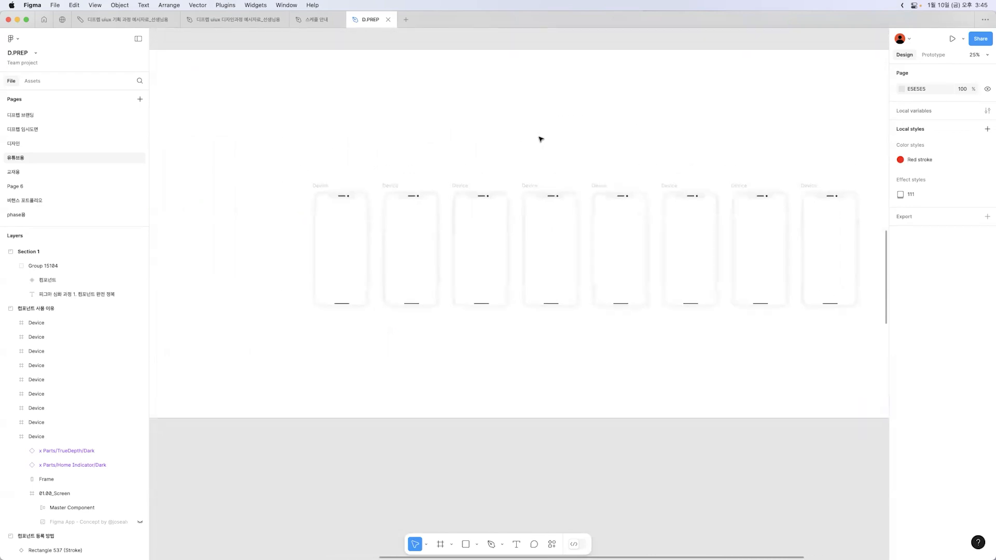
pyautogui.press('super+backslash')
pyautogui.moveTo(399, 142); pyautogui.dragTo(465, 153)
pyautogui.moveTo(613, 275); pyautogui.dragTo(943, 360)
pyautogui.moveTo(882, 276); pyautogui.dragTo(671, 284)
pyautogui.click(92, 241)
pyautogui.click(92, 242)
pyautogui.moveTo(92, 242); pyautogui.dragTo(925, 316)
pyautogui.scroll(5, 209, 288)
pyautogui.press('super+d')
pyautogui.hscroll(5, 804, 392)
pyautogui.click(736, 416)
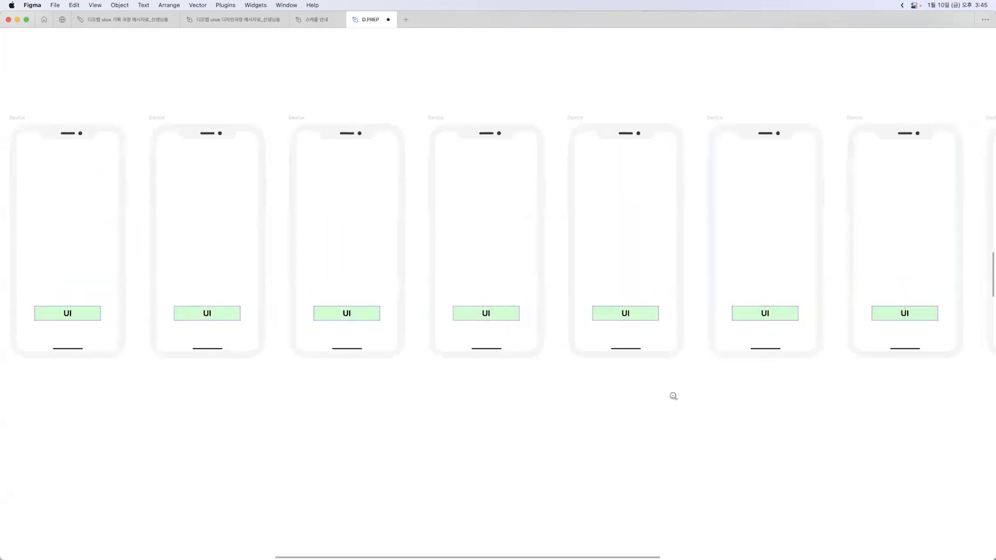
# Set the fill of the UI block in the row's first small phone to peach FFE1C7
pyautogui.keyDown('alt'); pyautogui.click(673, 397); pyautogui.keyUp('alt')
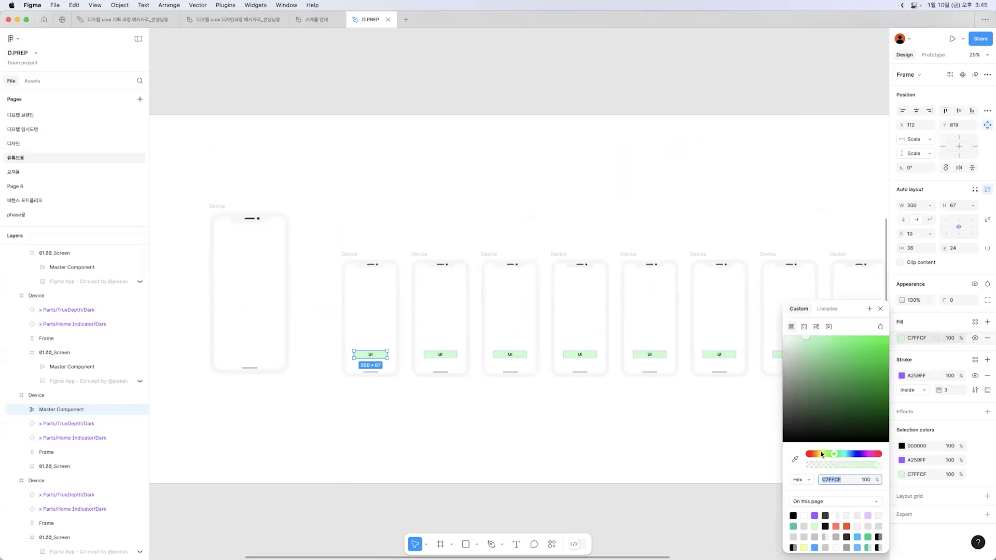
pyautogui.moveTo(821, 455); pyautogui.dragTo(811, 454)
pyautogui.press('Escape')
# Recolor the UI blocks in the second, third and fourth small phones by sampling the peach fill of the preceding block
pyautogui.click(448, 357)
pyautogui.press('i')
pyautogui.click(383, 355)
pyautogui.doubleClick(500, 358)
pyautogui.press('i')
pyautogui.click(443, 355)
pyautogui.click(585, 357)
pyautogui.press('i')
pyautogui.click(519, 356)
pyautogui.click(606, 397)
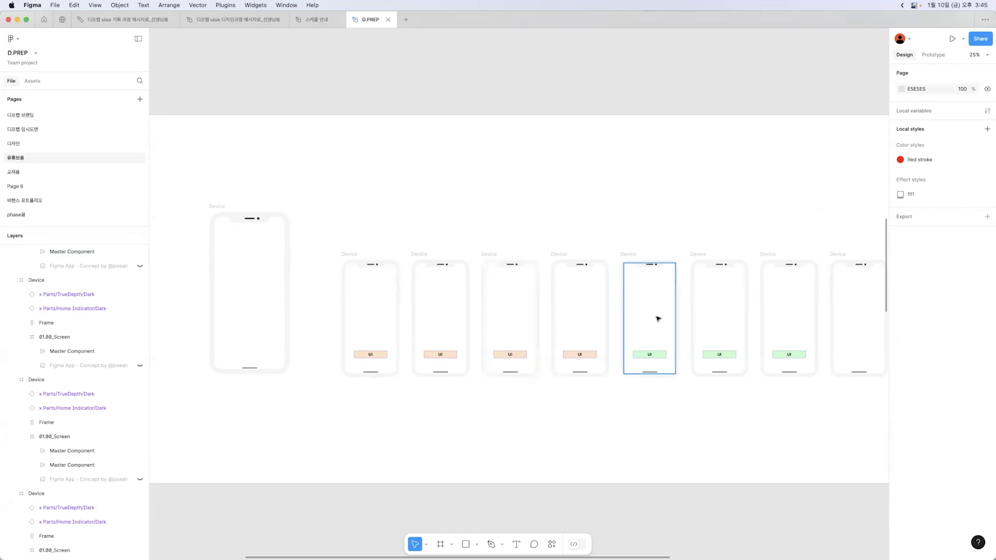
pyautogui.hscroll(3, 707, 422)
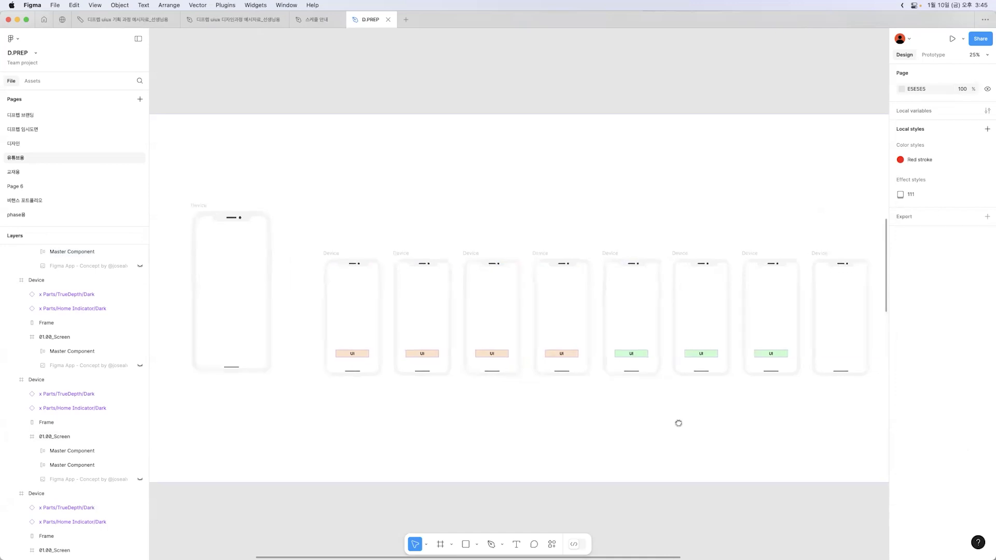
pyautogui.click(813, 253)
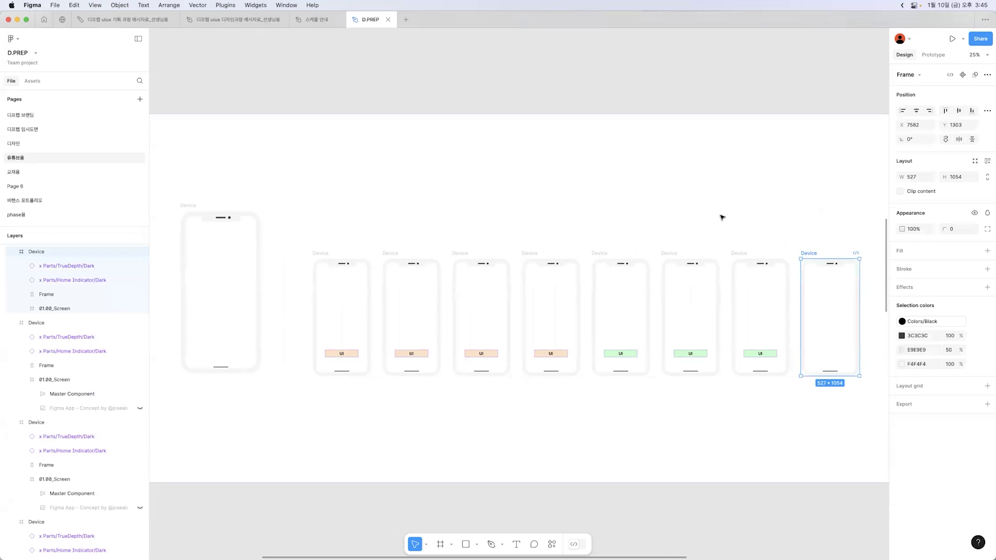
pyautogui.click(722, 217)
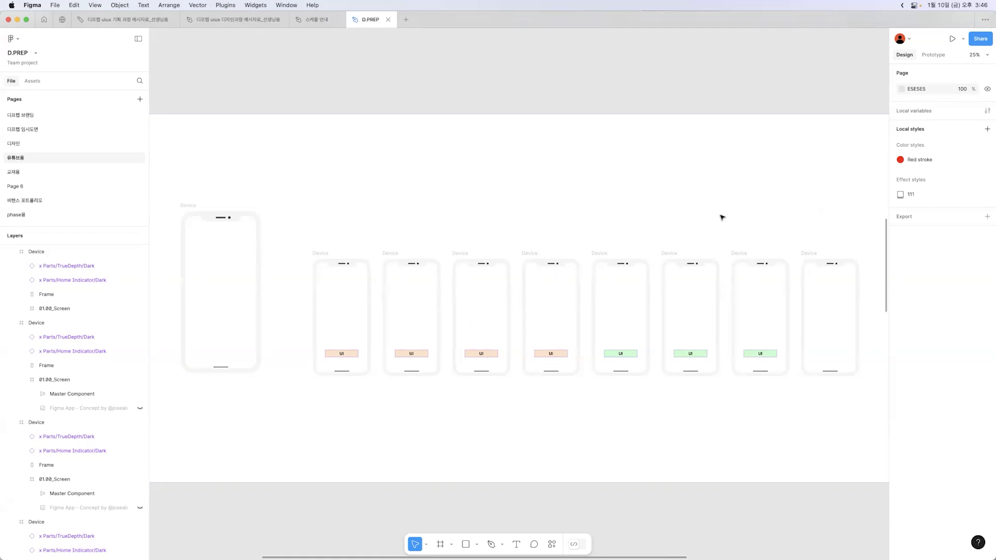
pyautogui.click(694, 191)
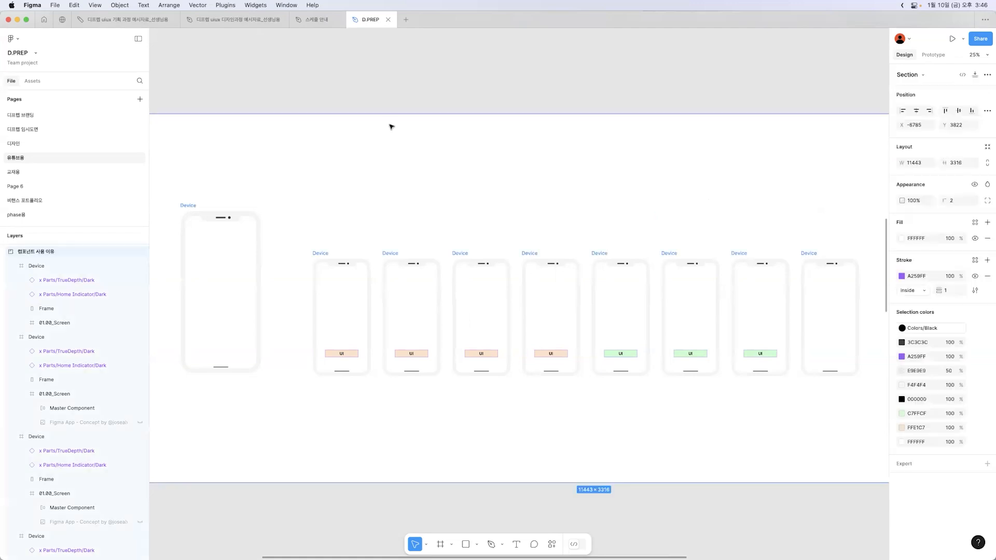
pyautogui.click(519, 133)
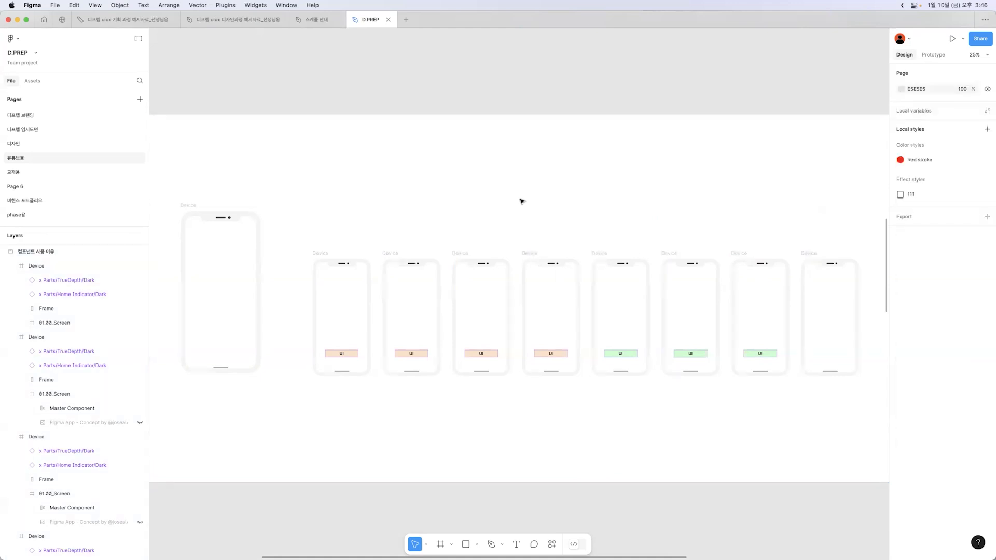
# Show the diagram linking the Main Component to its five phone instances with panels hidden, and highlight the Main Component
pyautogui.scroll(-5, 522, 201)
pyautogui.scroll(3, 442, 263)
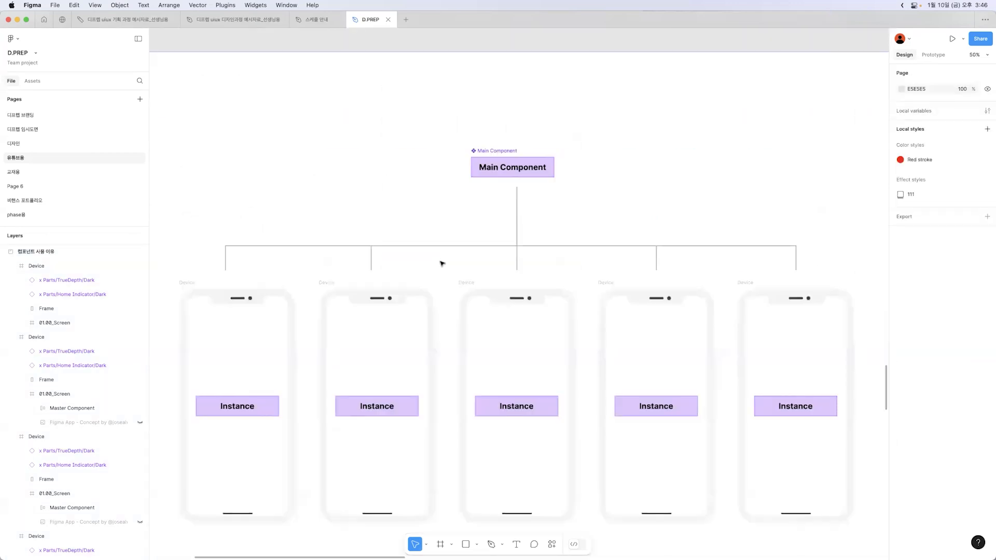
pyautogui.press('super+backslash')
pyautogui.scroll(-3, 442, 218)
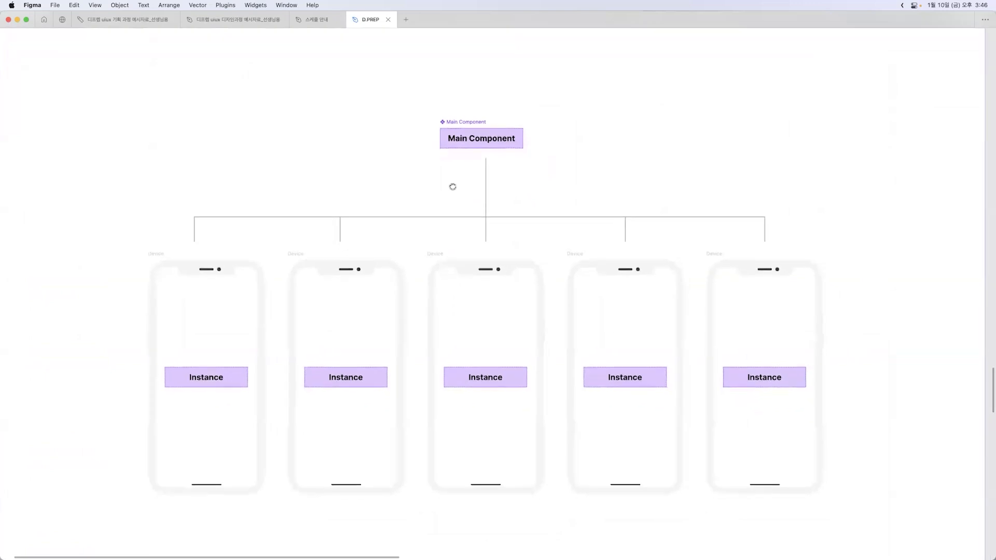
pyautogui.click(469, 115)
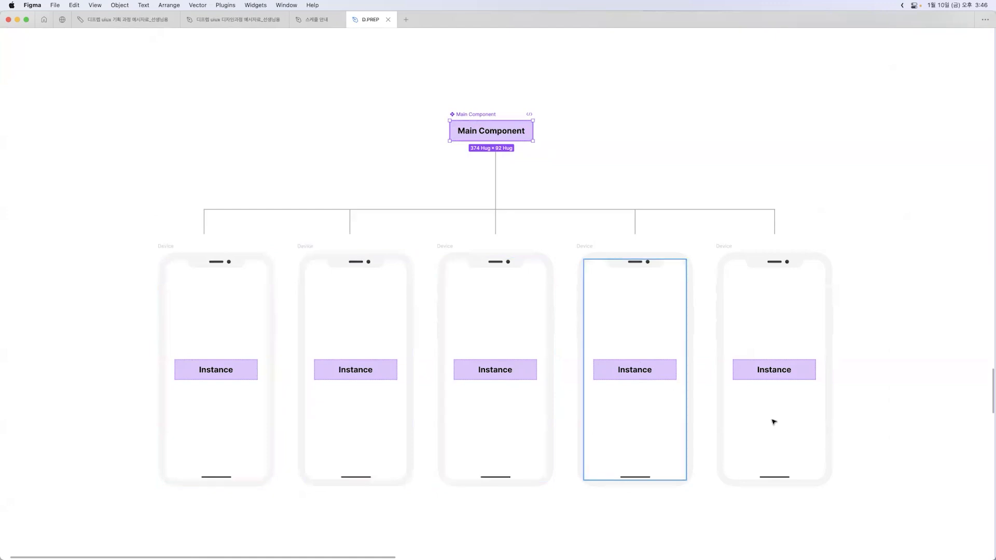
pyautogui.click(904, 316)
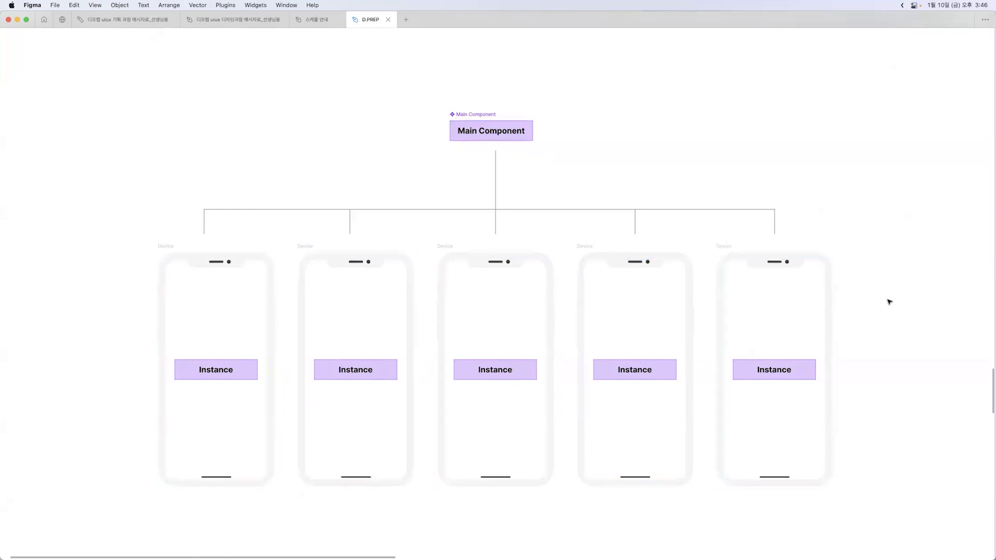
# Set the Main Component's fill to light pink FFC7C8 and hide the interface panels again
pyautogui.click(461, 119)
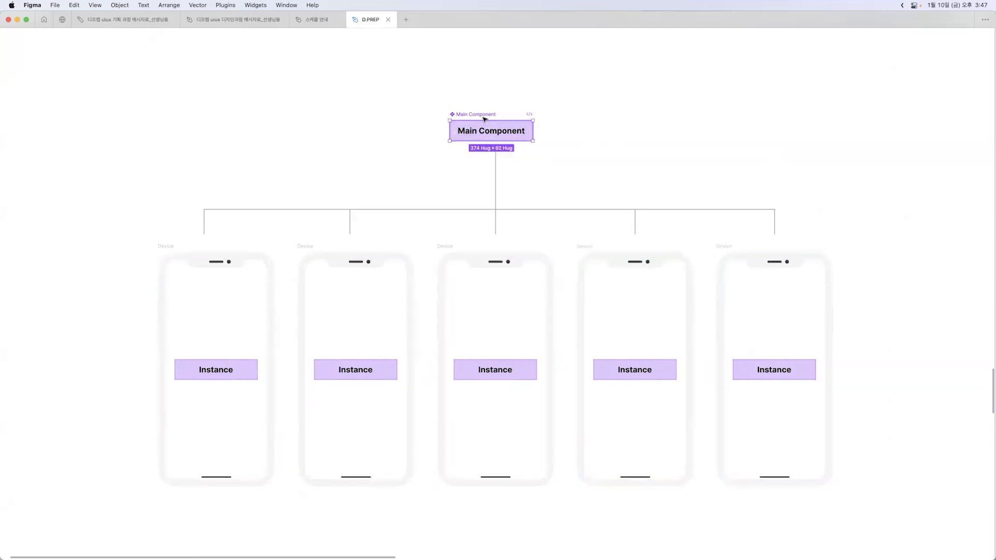
pyautogui.press('super+backslash')
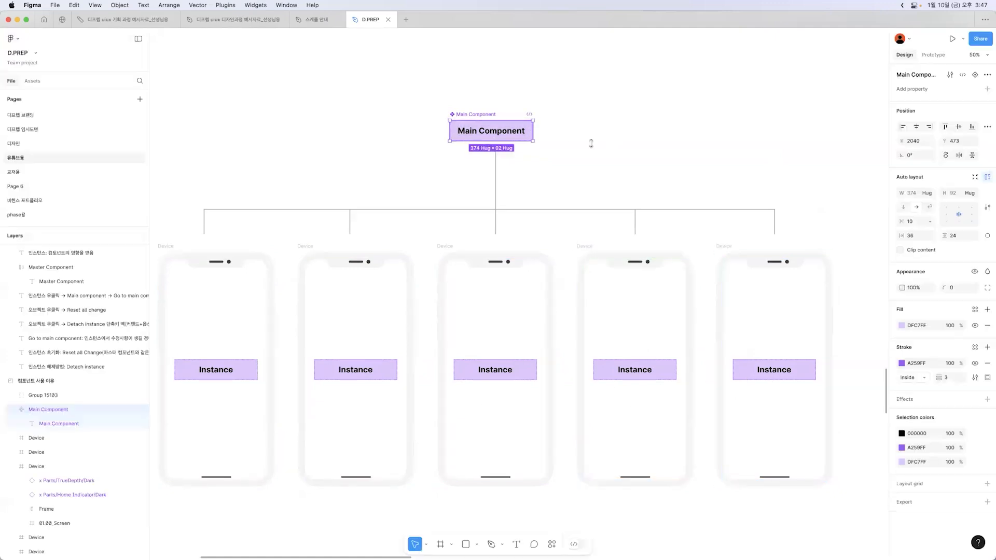
pyautogui.click(901, 325)
pyautogui.moveTo(869, 455); pyautogui.dragTo(879, 455)
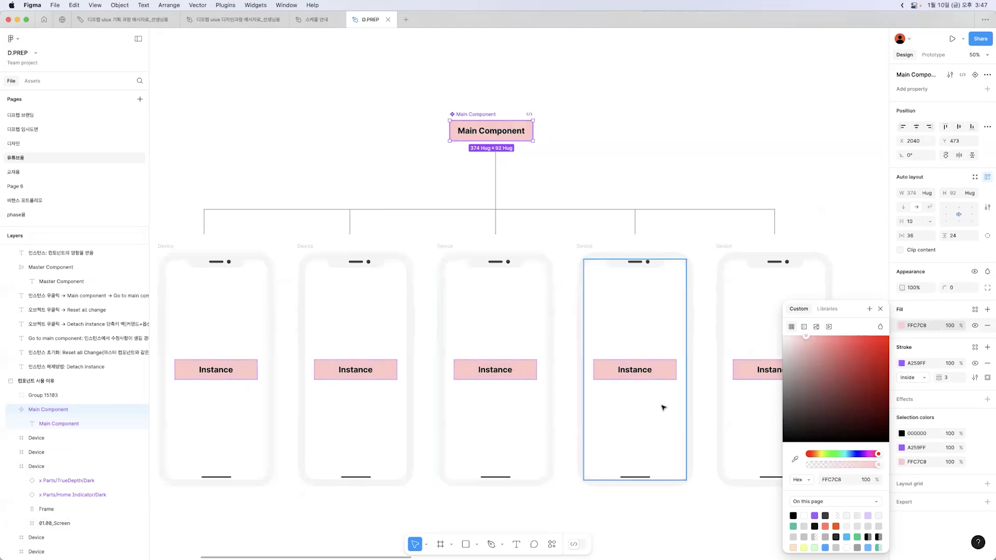
pyautogui.click(880, 309)
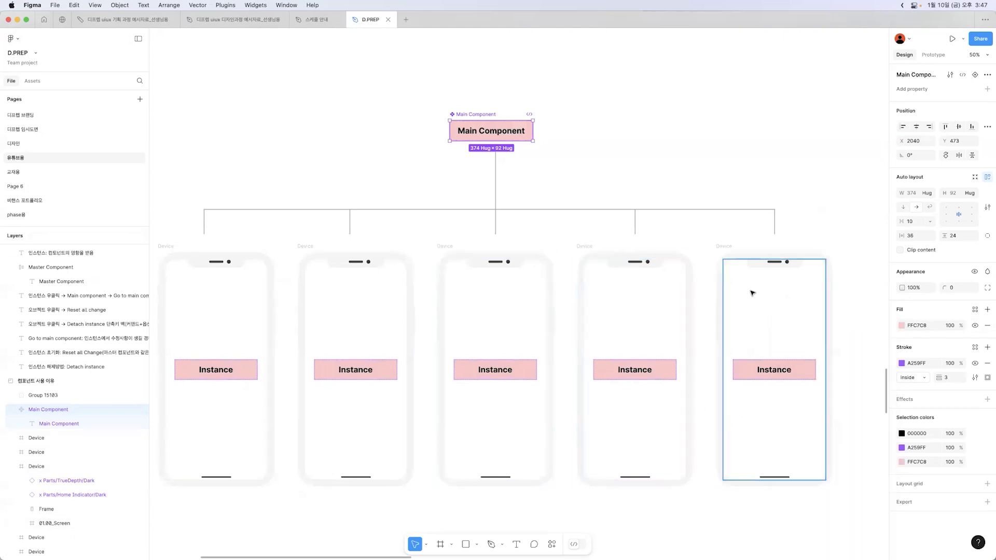
pyautogui.click(770, 128)
pyautogui.press('super+backslash')
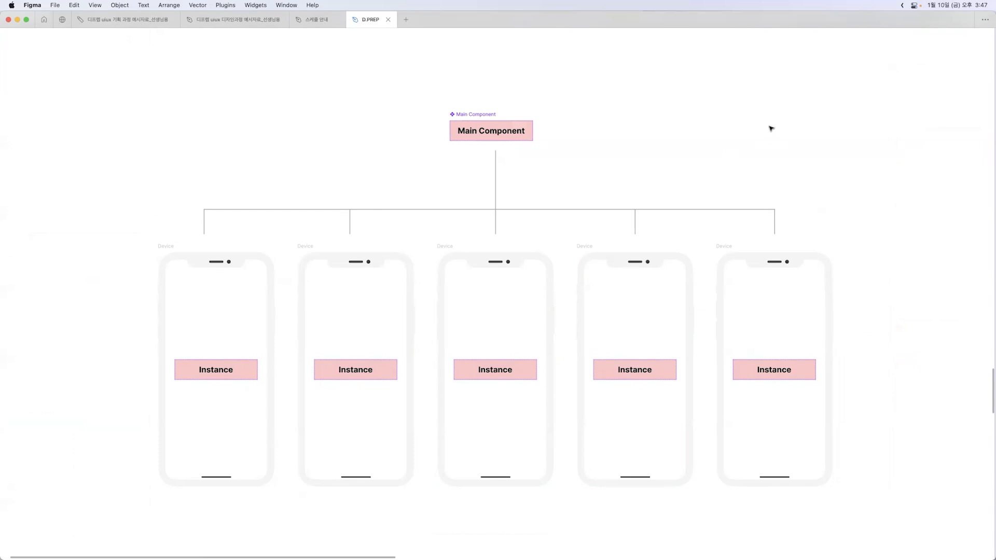
# Look up the Create component command on a temporary copy of the Instance box placed above the component registration section, and discard the copy
pyautogui.scroll(-15, 567, 285)
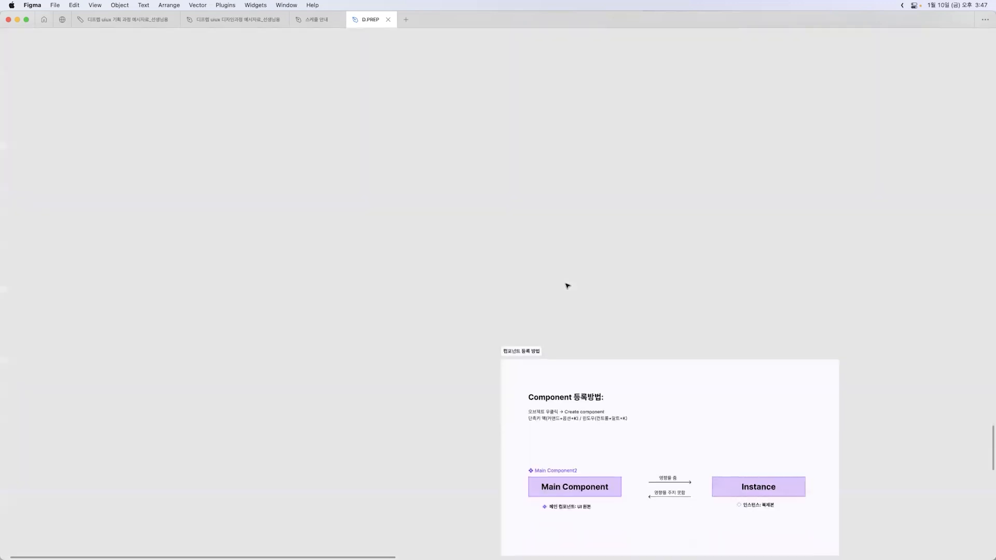
pyautogui.hscroll(5, 660, 254)
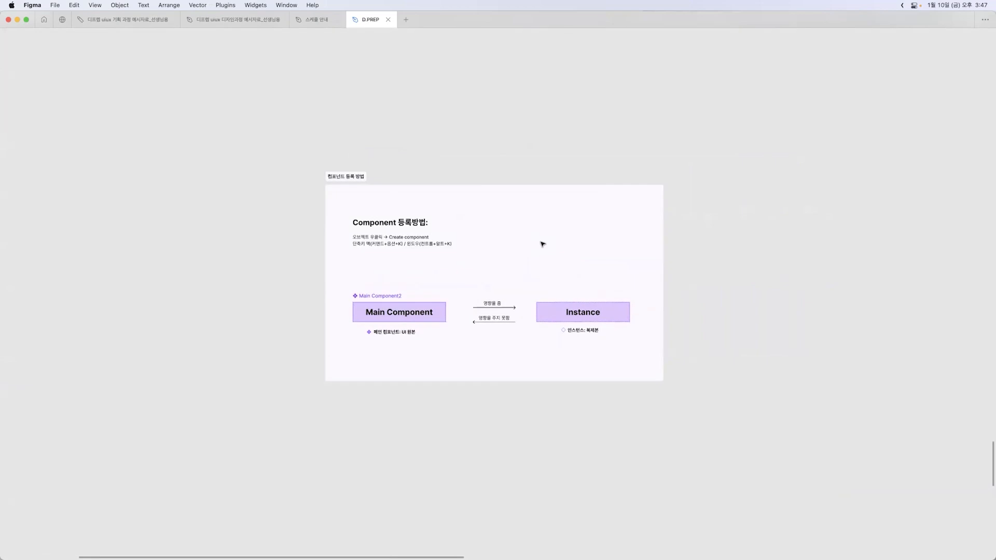
pyautogui.moveTo(581, 317); pyautogui.dragTo(501, 131)
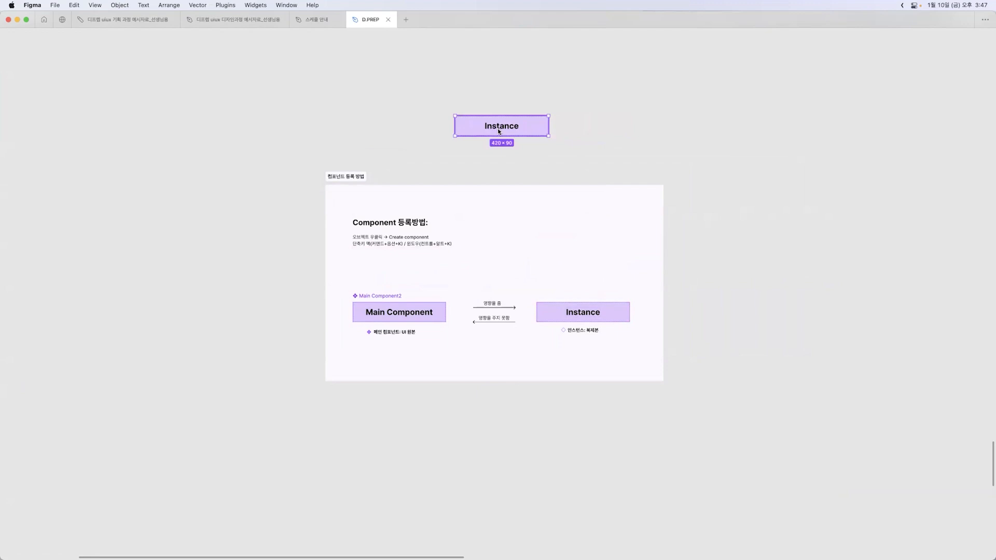
pyautogui.rightClick(498, 130)
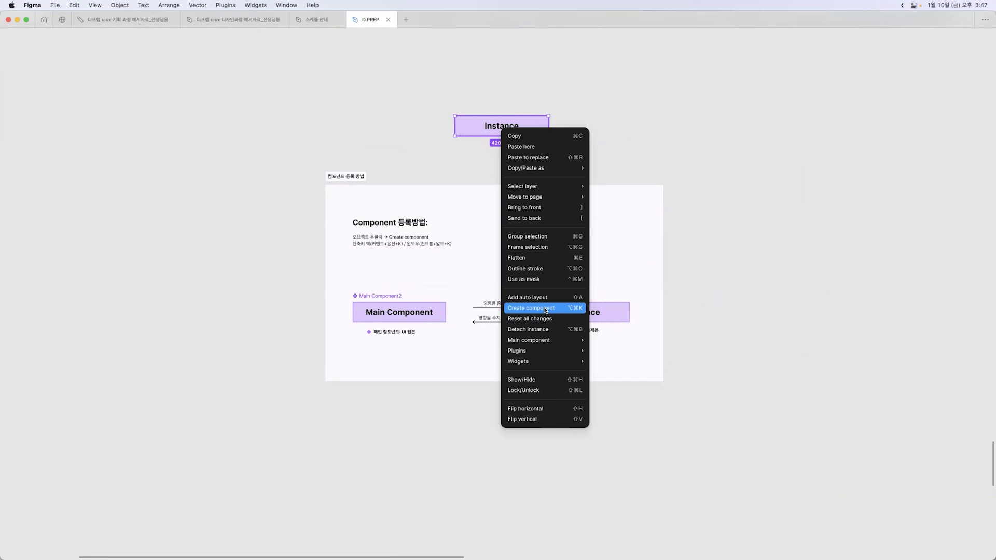
pyautogui.click(702, 160)
pyautogui.press('Delete')
# Shift the component icon and its caption "메인 컴포넌트: UI 원본" slightly to the right so they sit centered under the Main Component box
pyautogui.click(472, 238)
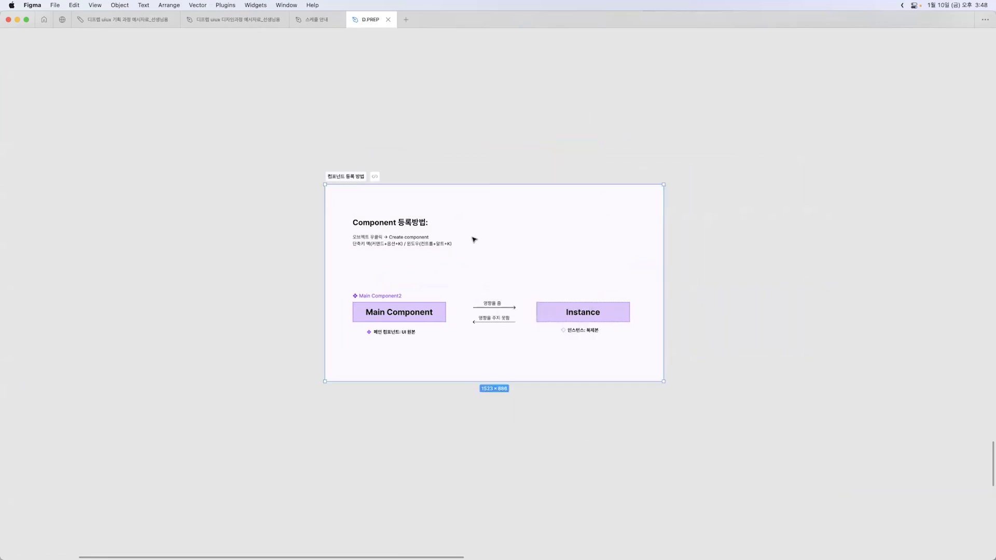
pyautogui.press('z')
pyautogui.click(472, 238)
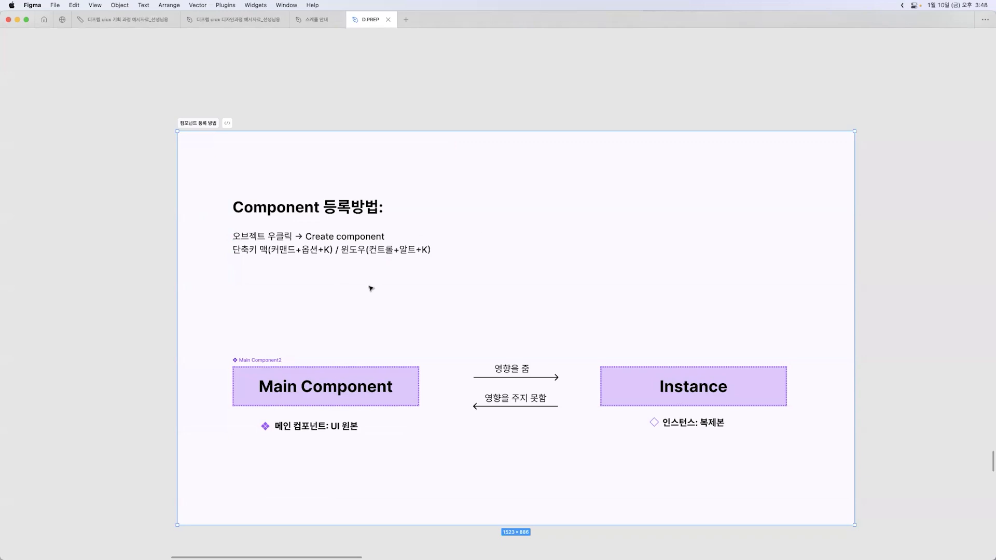
pyautogui.click(474, 235)
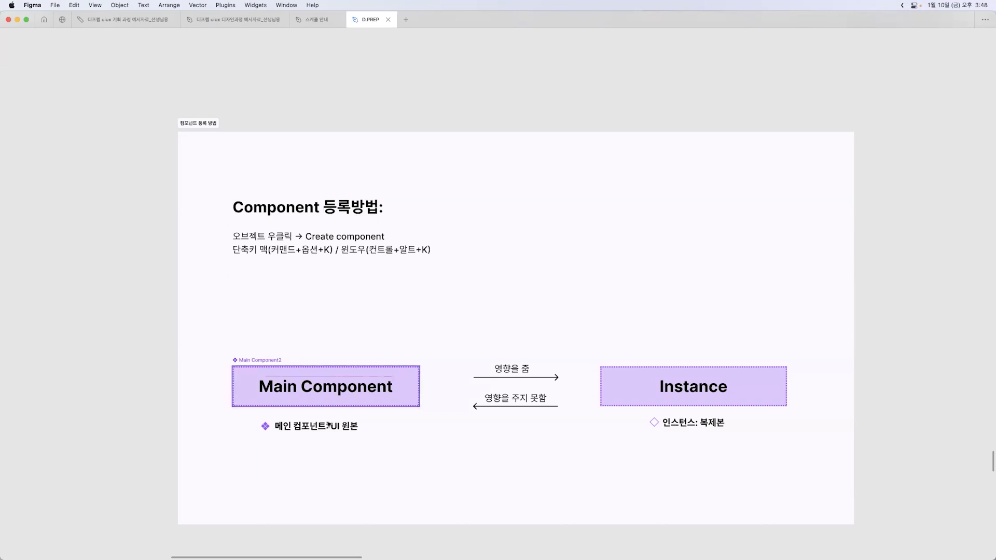
pyautogui.click(309, 428)
pyautogui.keyDown('shift'); pyautogui.click(266, 426); pyautogui.keyUp('shift')
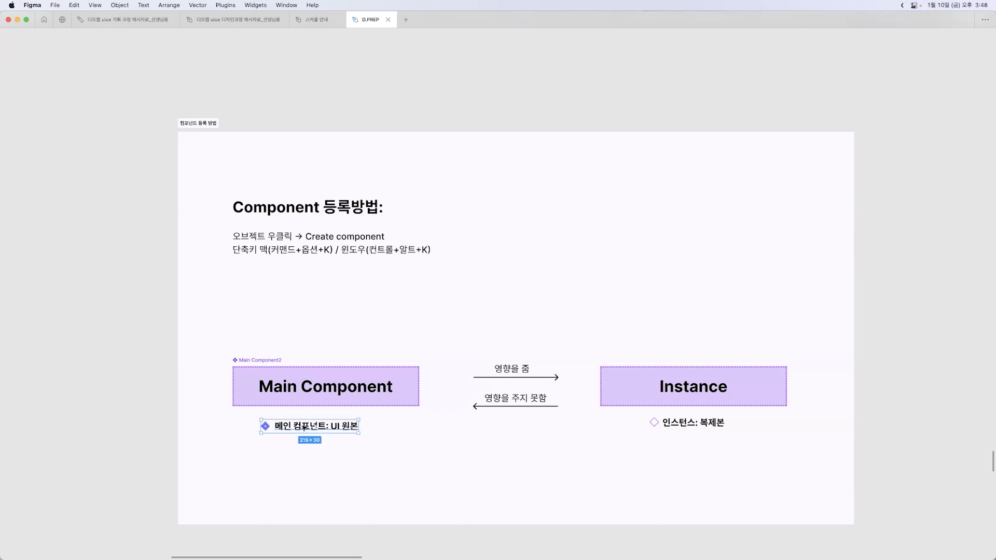
pyautogui.moveTo(309, 428); pyautogui.dragTo(323, 428)
pyautogui.click(340, 391)
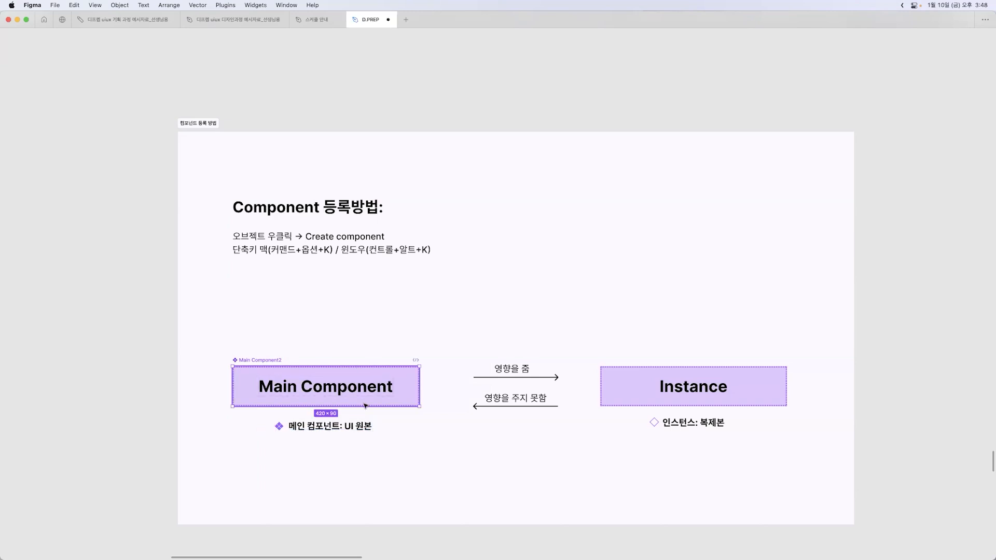
pyautogui.click(361, 326)
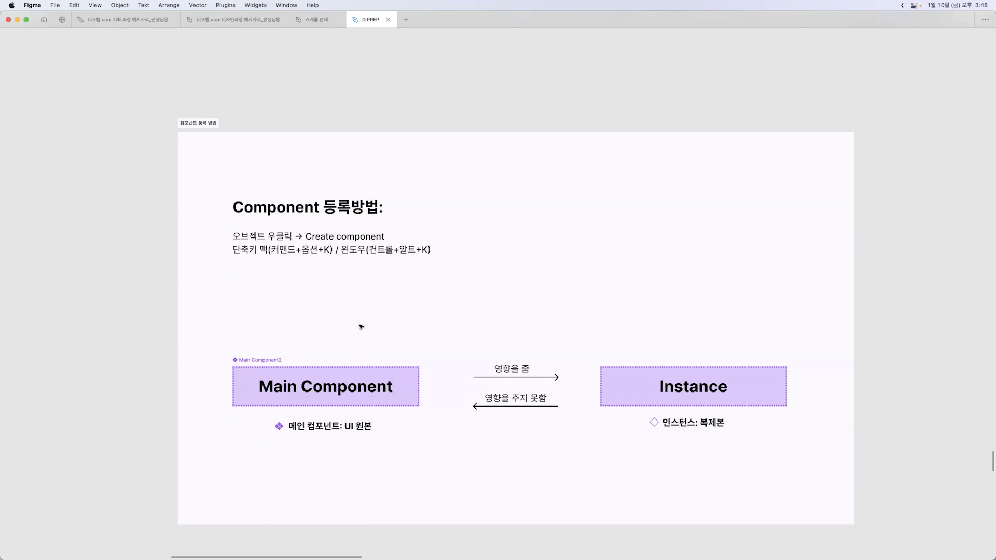
# Show the interface panels again and locate the Main Component box's entry in the layer list
pyautogui.press('super+backslash')
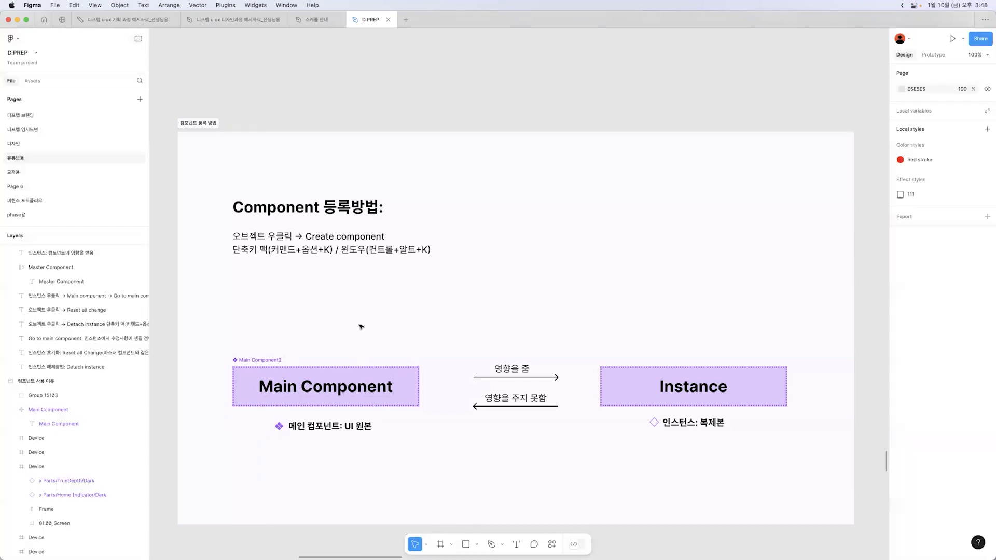
pyautogui.click(326, 364)
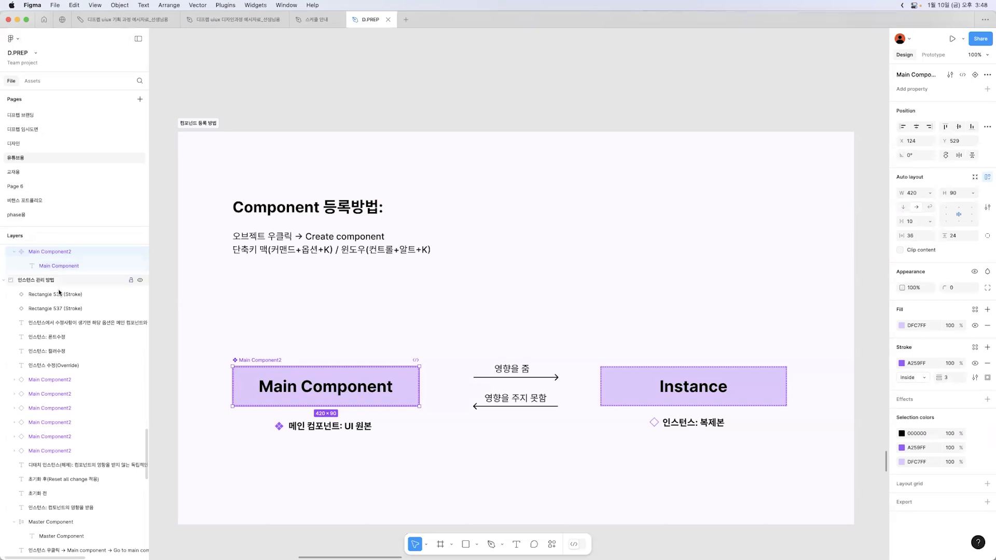
pyautogui.scroll(1, 63, 267)
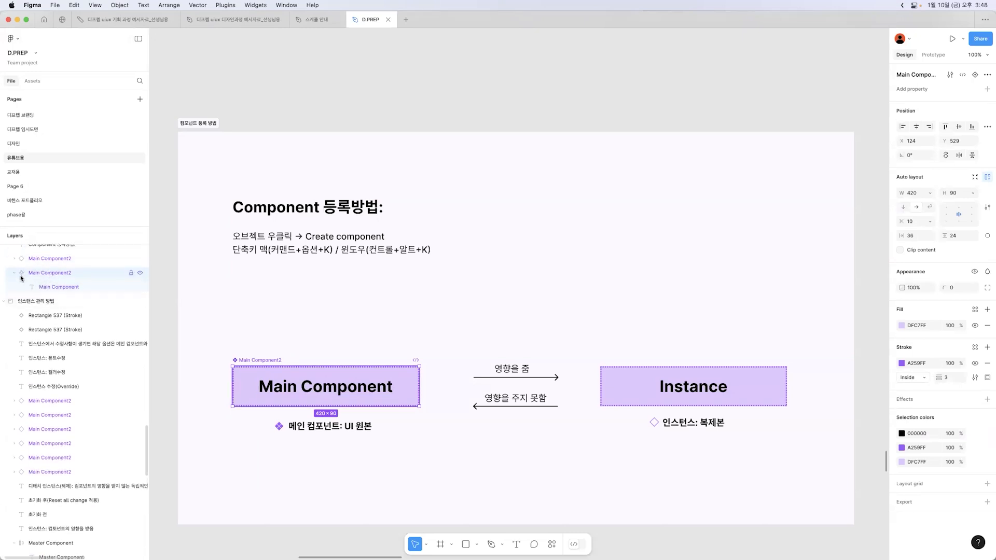
# Shift the purple component icon slightly right to X 224, closer to the caption "메인 컴포넌트: UI 원본"
pyautogui.click(286, 466)
pyautogui.press('z')
pyautogui.click(282, 444)
pyautogui.click(284, 437)
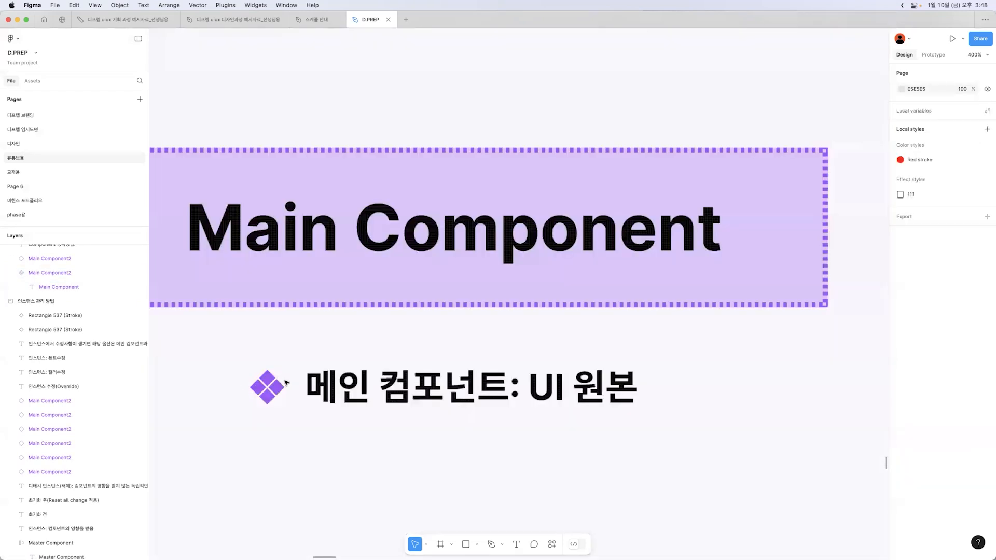
pyautogui.click(265, 385)
pyautogui.moveTo(269, 393); pyautogui.dragTo(278, 393)
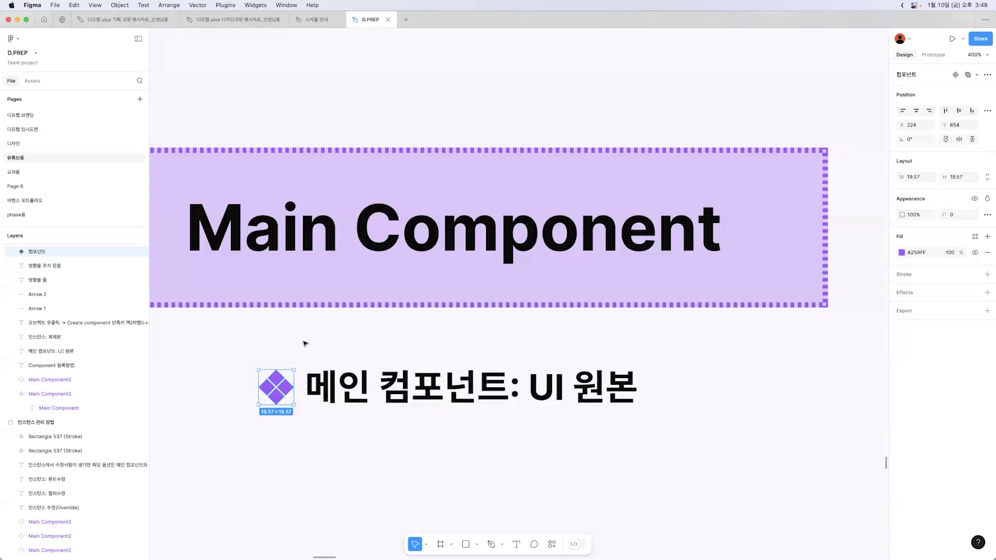
# Place an instance of Main Component2 from the assets created in this file below the "메인 컴포넌트: UI 원본" caption
pyautogui.click(202, 309)
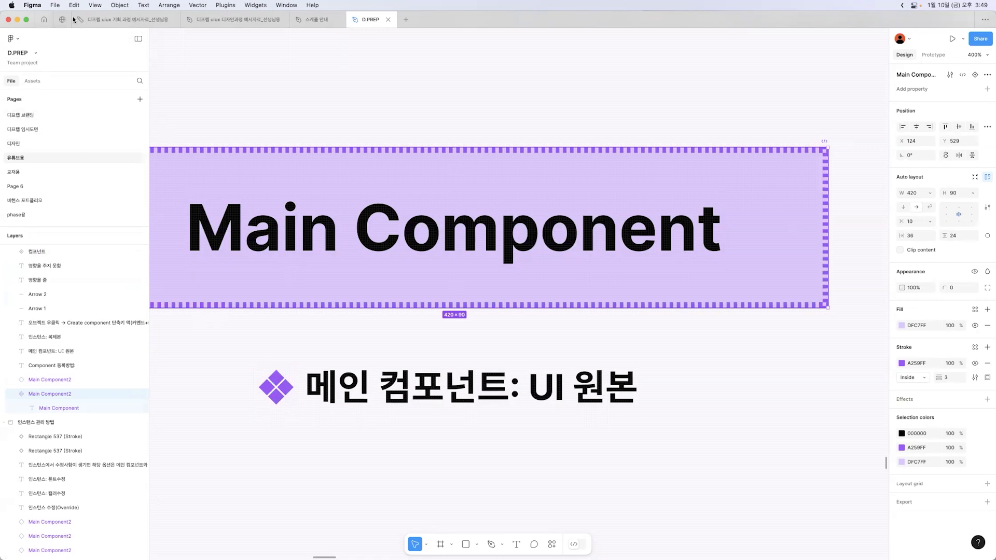
pyautogui.click(31, 81)
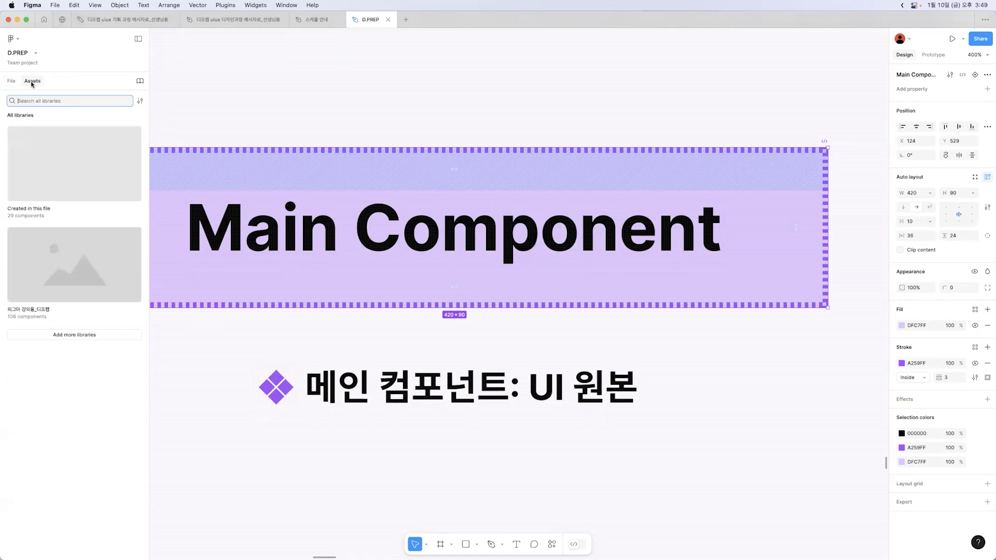
pyautogui.click(129, 176)
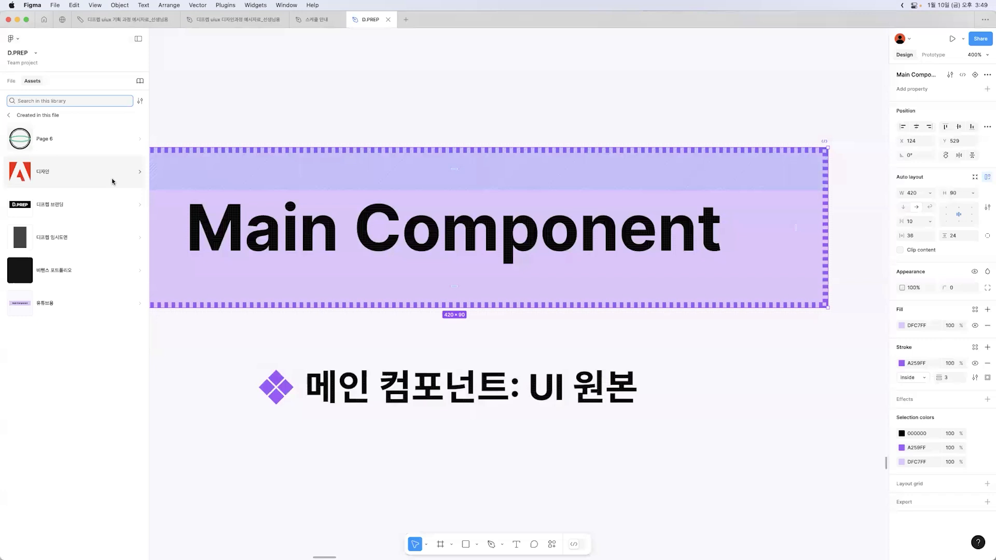
pyautogui.click(85, 303)
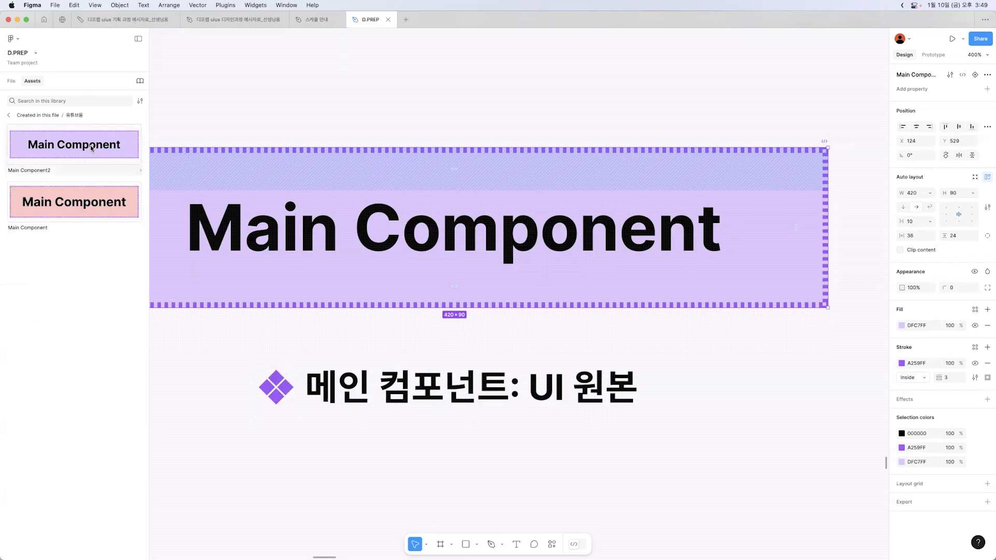
pyautogui.moveTo(86, 147); pyautogui.dragTo(513, 425)
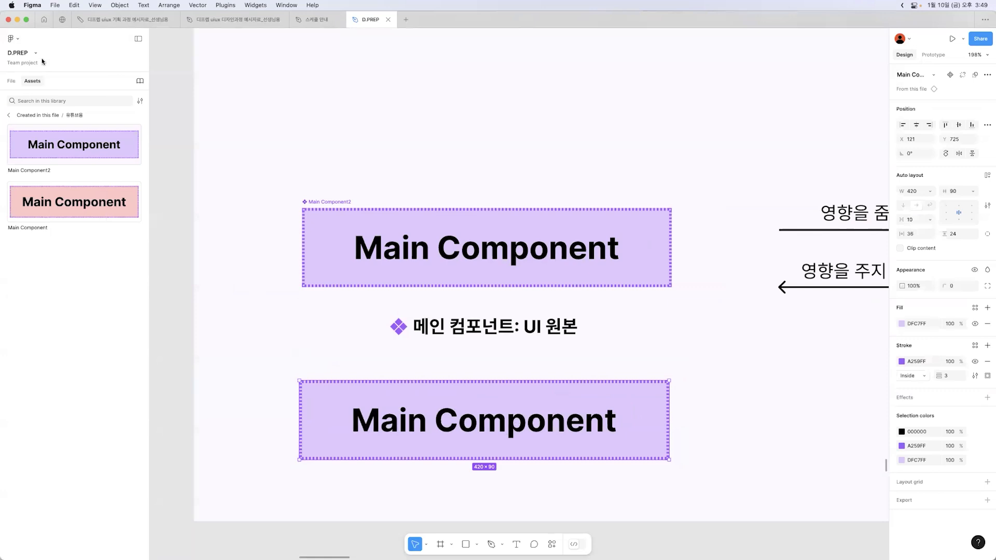
# Return to the layer list and delete the instance placed from the assets
pyautogui.click(11, 81)
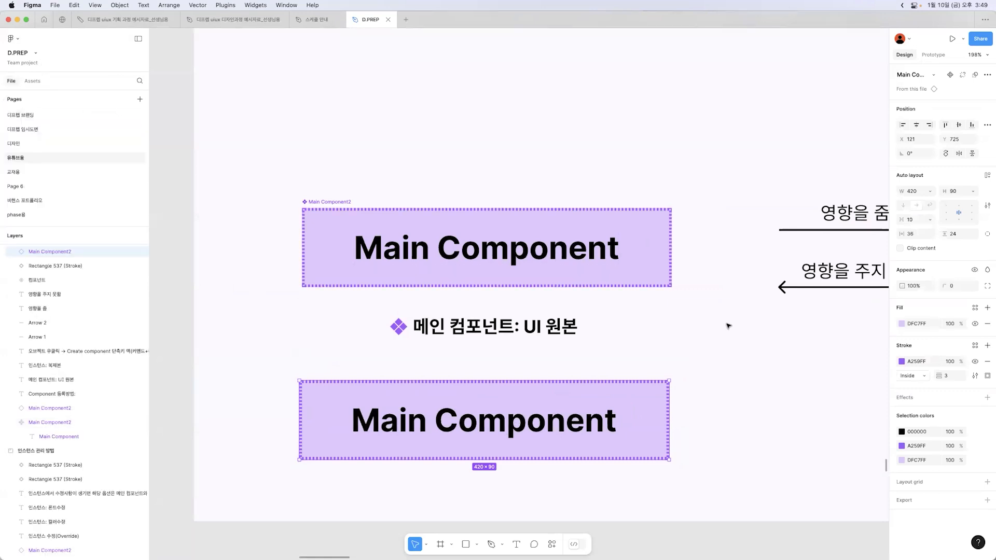
pyautogui.scroll(-5, 728, 326)
pyautogui.press('Delete')
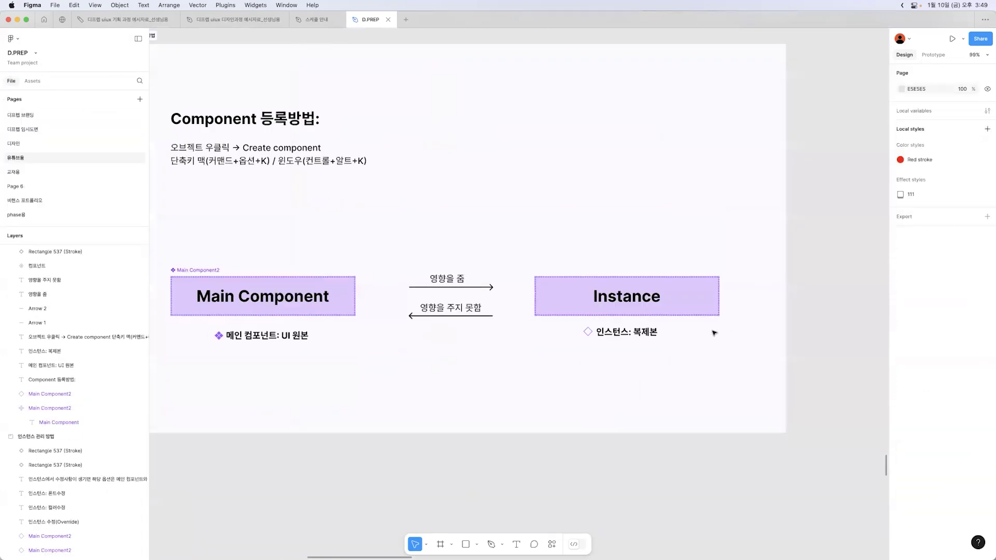
# Examine the diamond icon beside "인스턴스: 복제본" and compare it with the Instance box's layer icon
pyautogui.scroll(5, 714, 327)
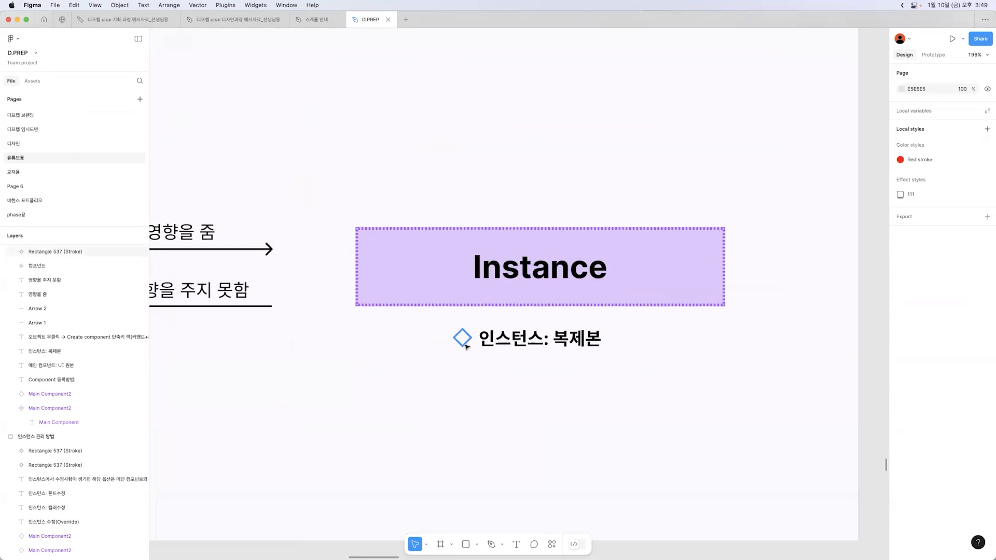
pyautogui.click(466, 344)
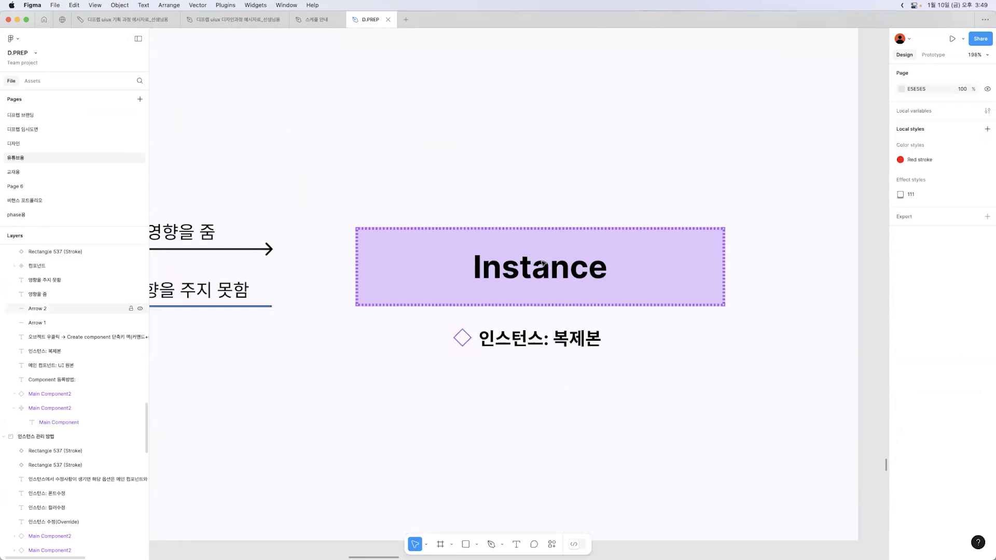
pyautogui.scroll(1, 558, 249)
pyautogui.click(496, 241)
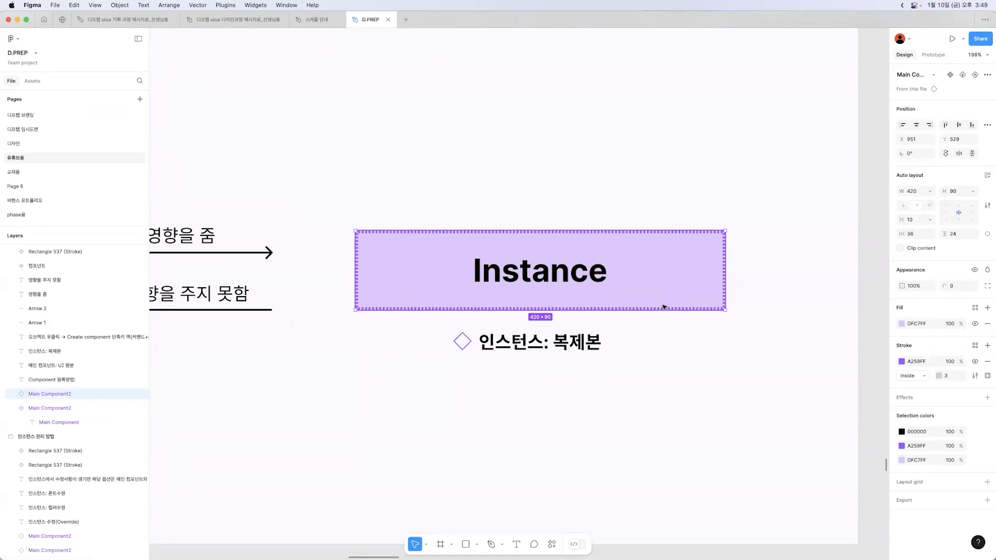
# Copy the Main Component box to just above the Instance box, aligned with it
pyautogui.click(569, 147)
pyautogui.scroll(-5, 567, 146)
pyautogui.click(368, 177)
pyautogui.moveTo(368, 177); pyautogui.dragTo(557, 150)
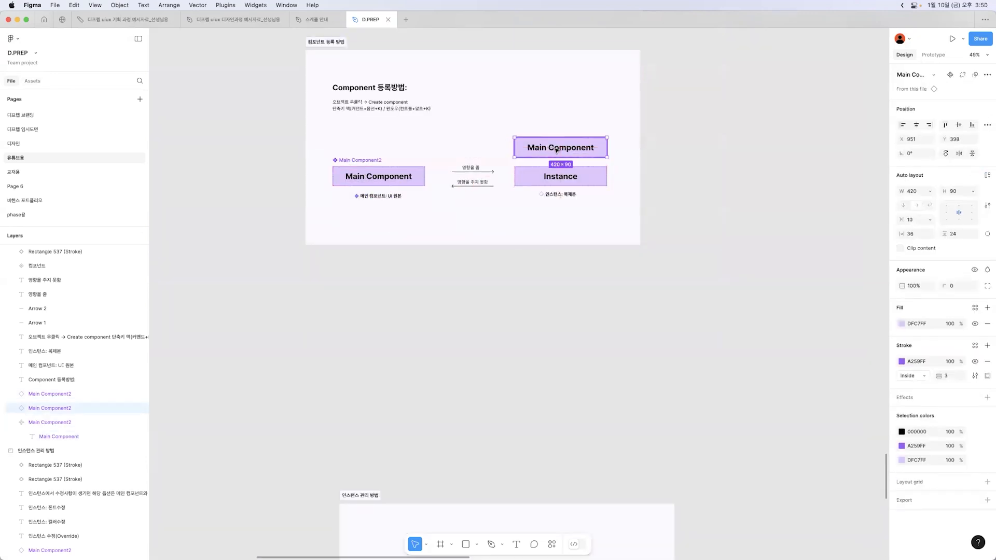
# Check the copied box's layer and its text in the layer list, and delete the copy
pyautogui.doubleClick(557, 150)
pyautogui.click(37, 408)
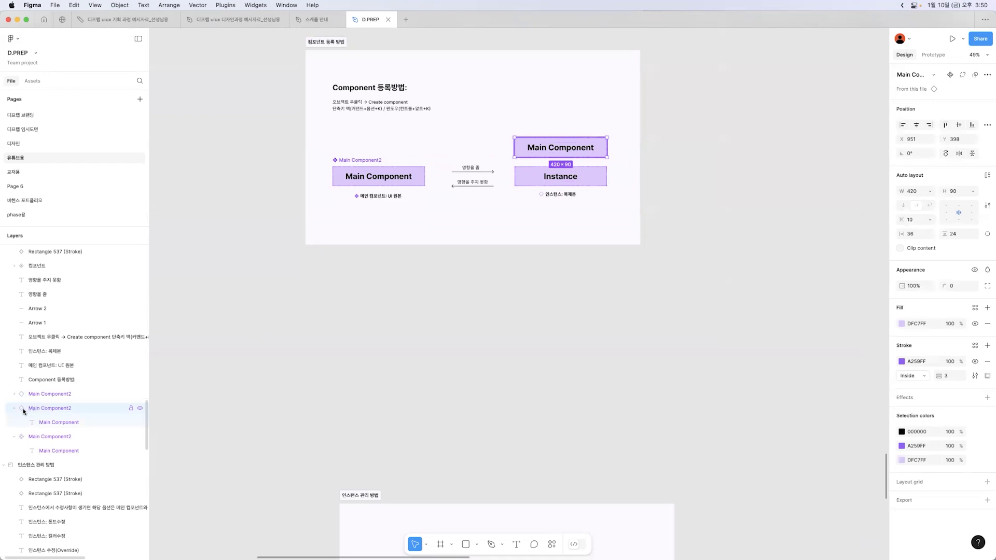
pyautogui.press('Delete')
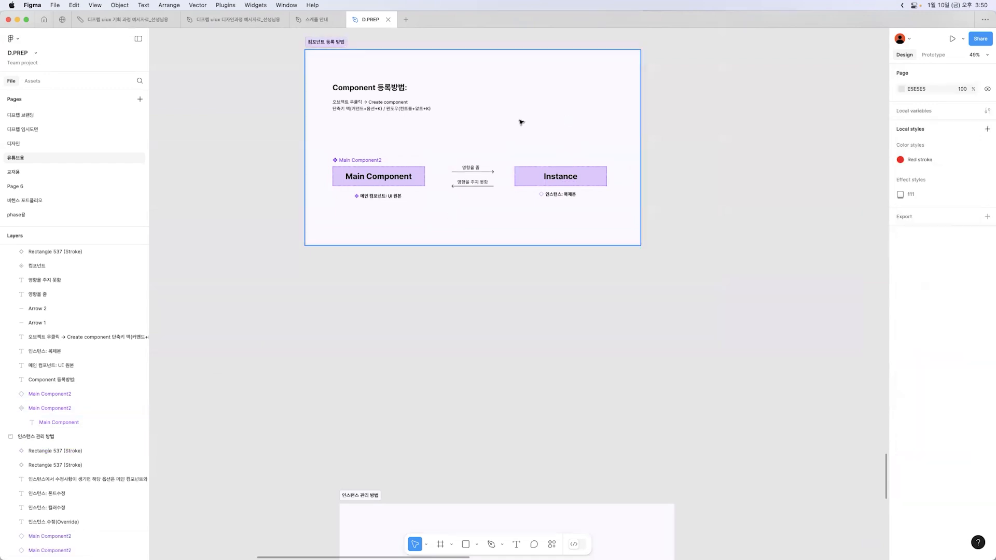
# Show the component registration section with the interface panels hidden, and highlight the Main Component and Instance groups in turn
pyautogui.scroll(5, 514, 121)
pyautogui.moveTo(315, 163); pyautogui.dragTo(357, 193)
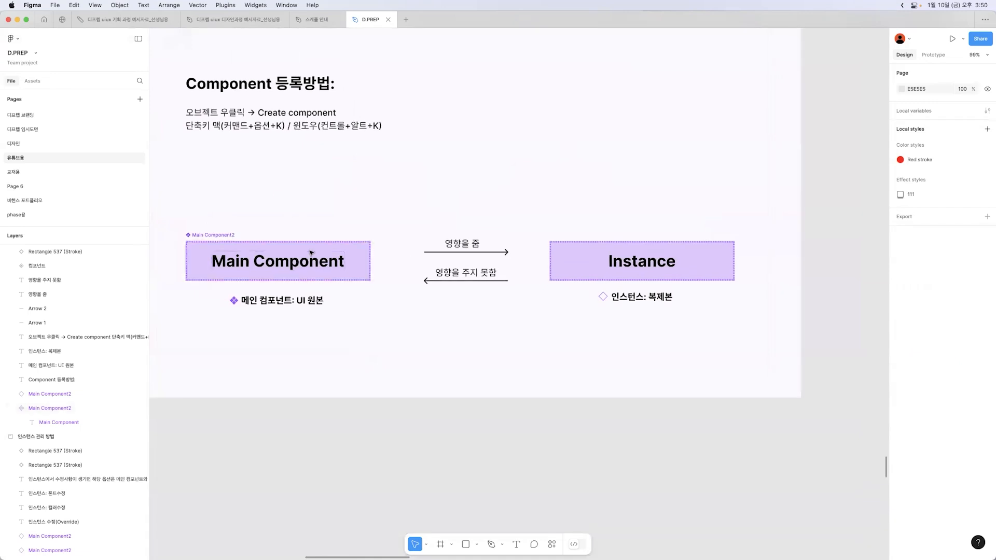
pyautogui.press('super+backslash')
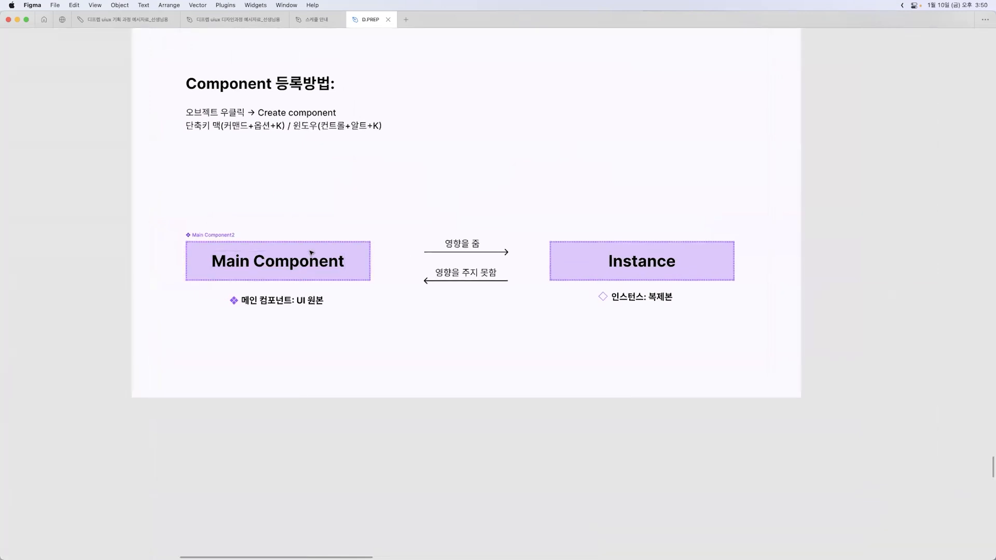
pyautogui.scroll(1, 311, 252)
pyautogui.scroll(1, 312, 252)
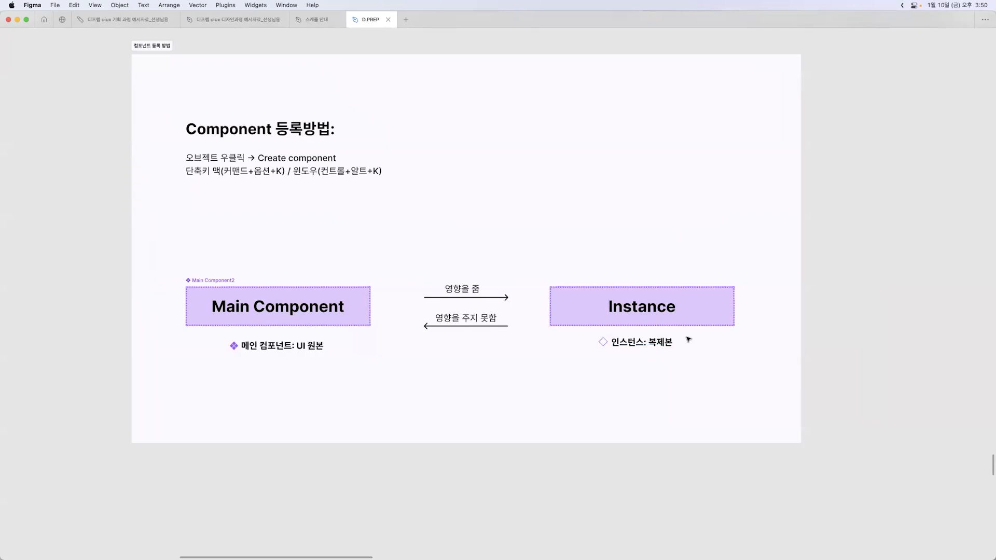
pyautogui.moveTo(178, 258); pyautogui.dragTo(359, 373)
pyautogui.moveTo(590, 233); pyautogui.dragTo(710, 393)
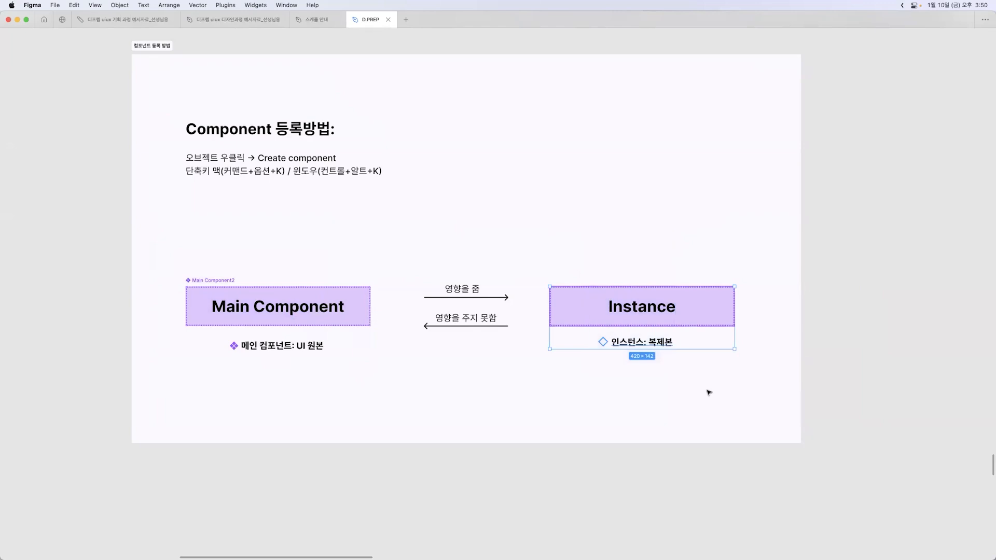
pyautogui.click(709, 393)
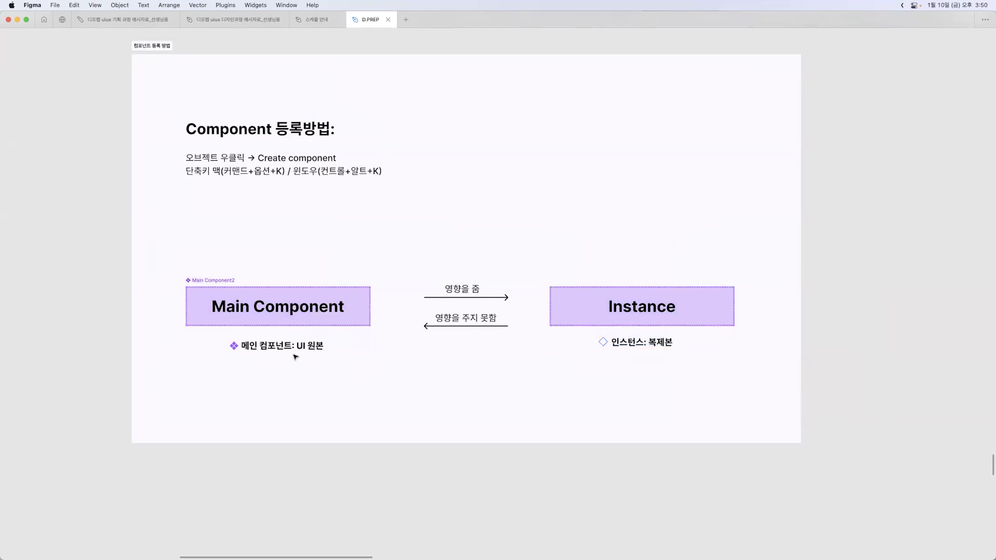
# Bring back the interface panels, enlarge the Main Component box to 447 × 112, and set its fill to purple 8E43EE
pyautogui.click(365, 293)
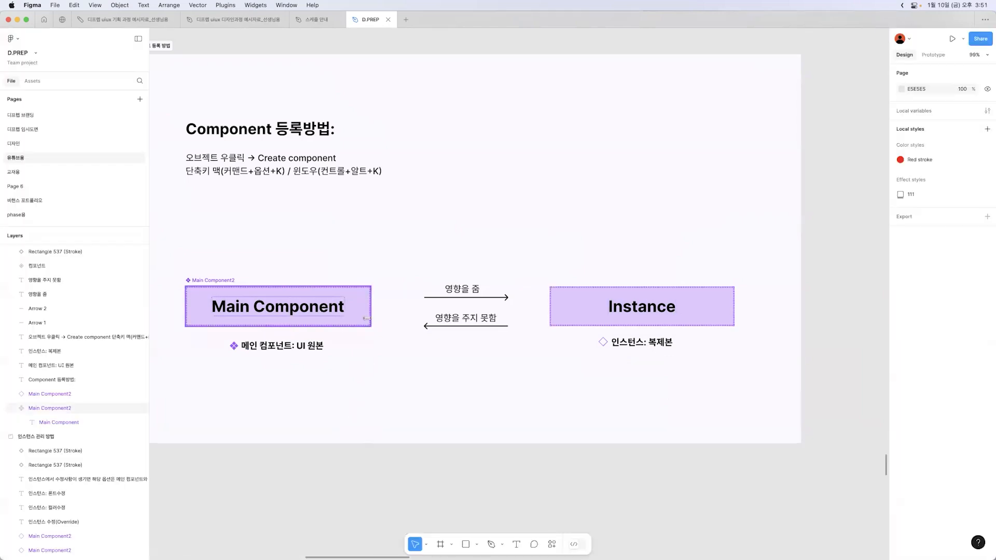
pyautogui.click(367, 319)
pyautogui.moveTo(372, 326); pyautogui.dragTo(383, 335)
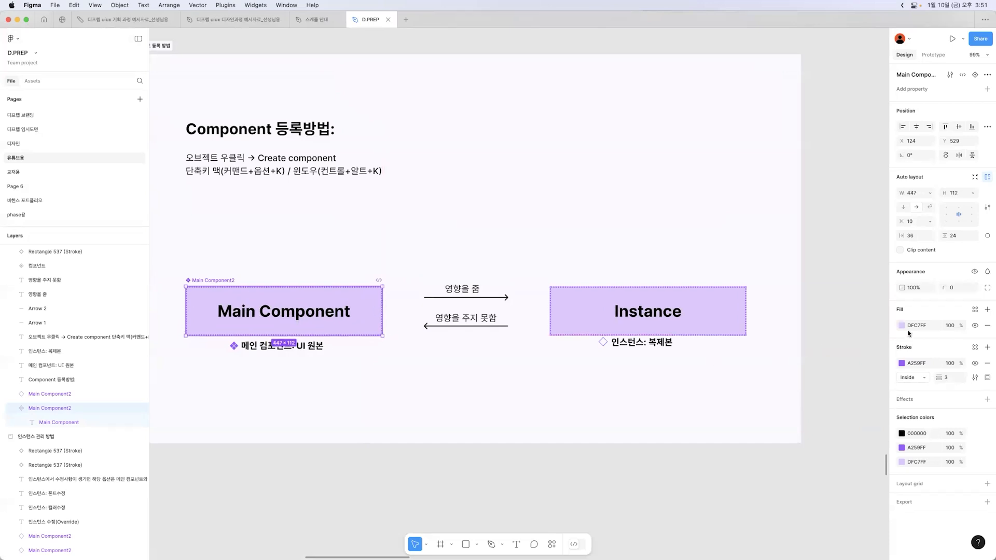
pyautogui.click(903, 325)
pyautogui.click(859, 344)
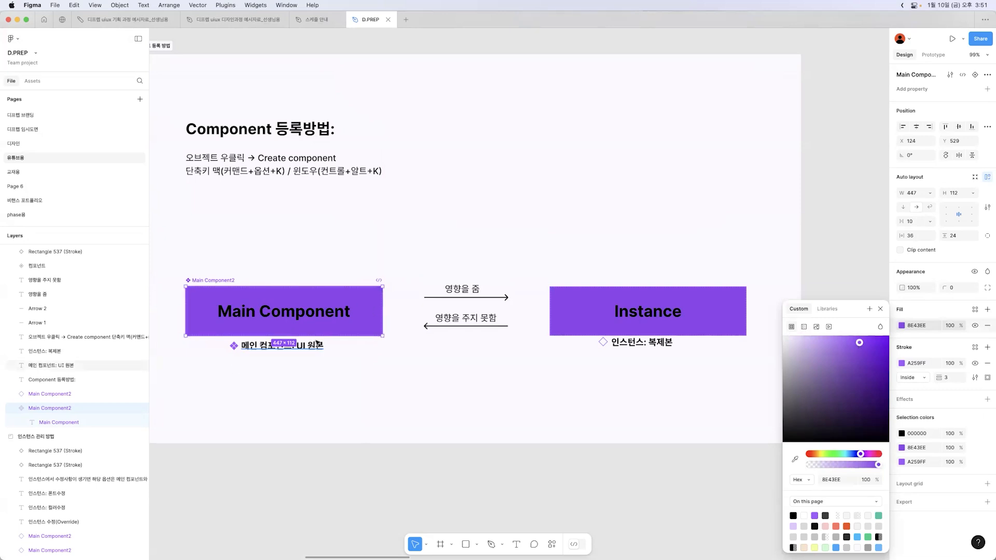
# Undo the fill and size changes on the Main Component box and deselect it
pyautogui.press('super+z')
pyautogui.press('super+z')
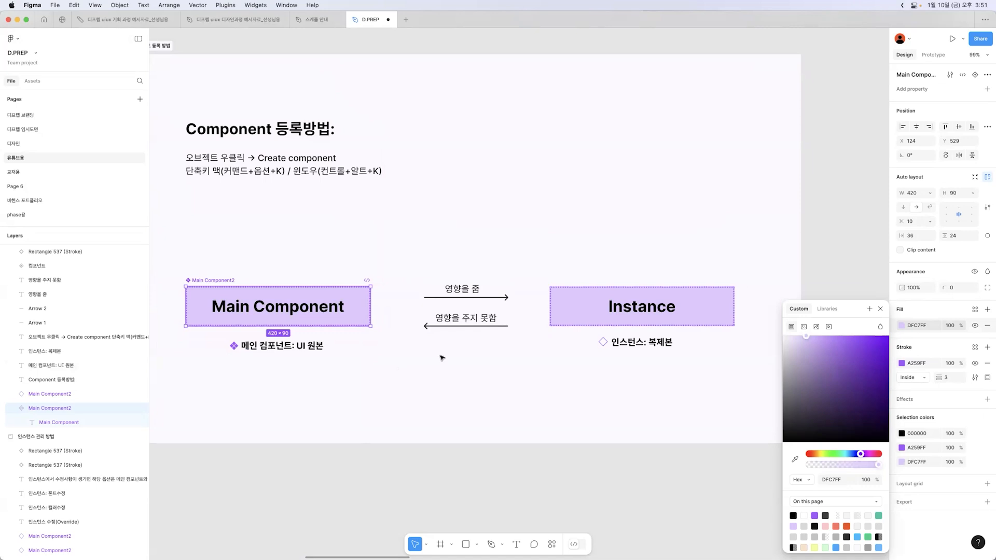
pyautogui.click(565, 340)
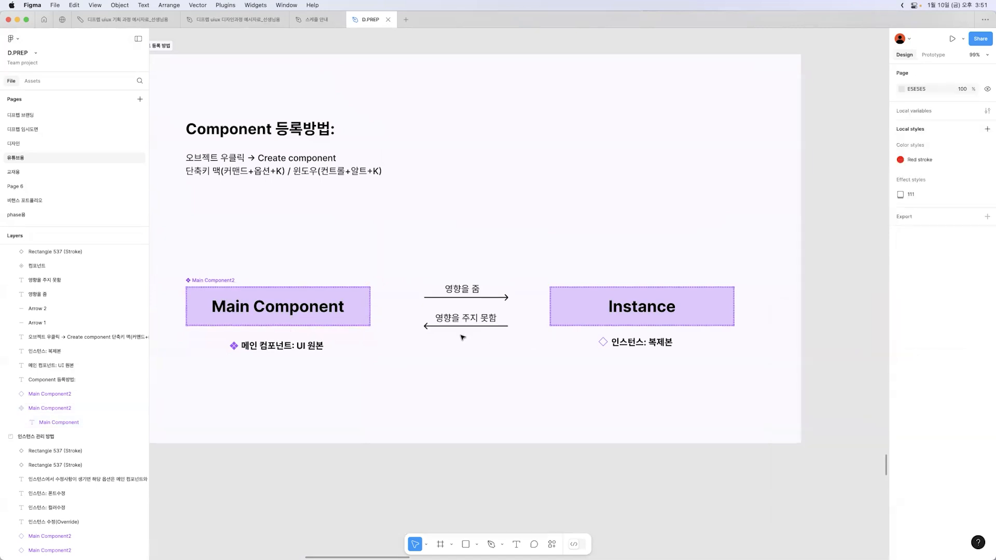
# Hide the interface panels, try resizing the Instance box on its own, and undo the resize
pyautogui.click(659, 253)
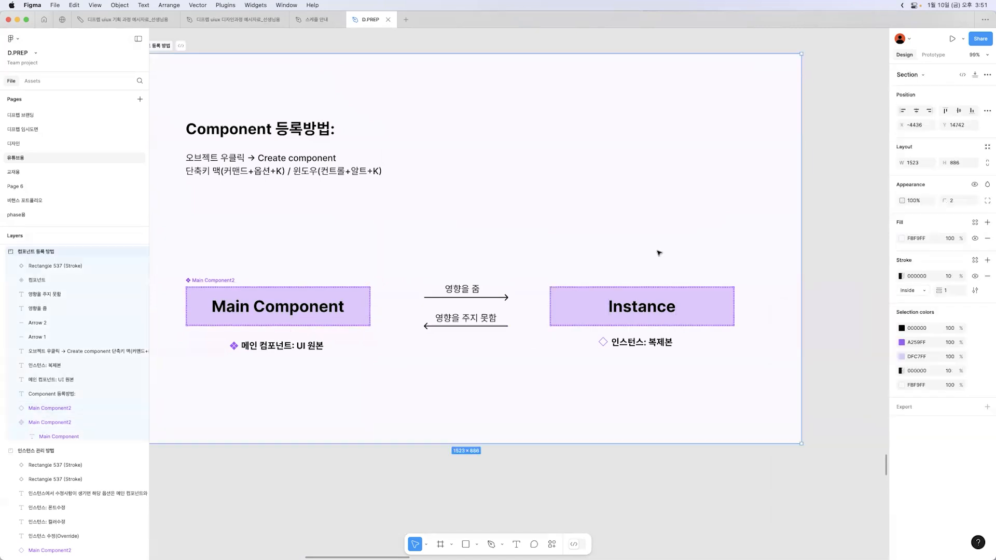
pyautogui.press('super+backslash')
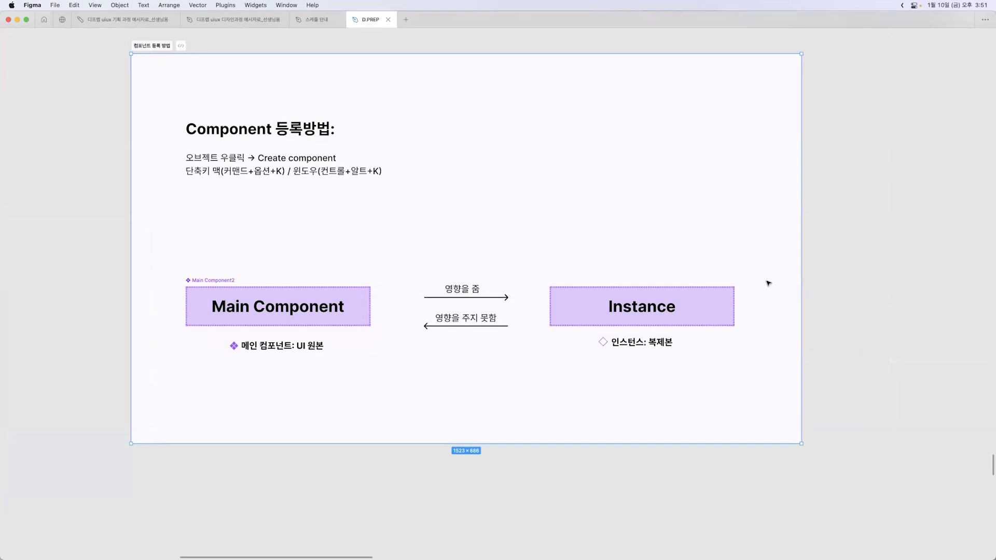
pyautogui.click(650, 303)
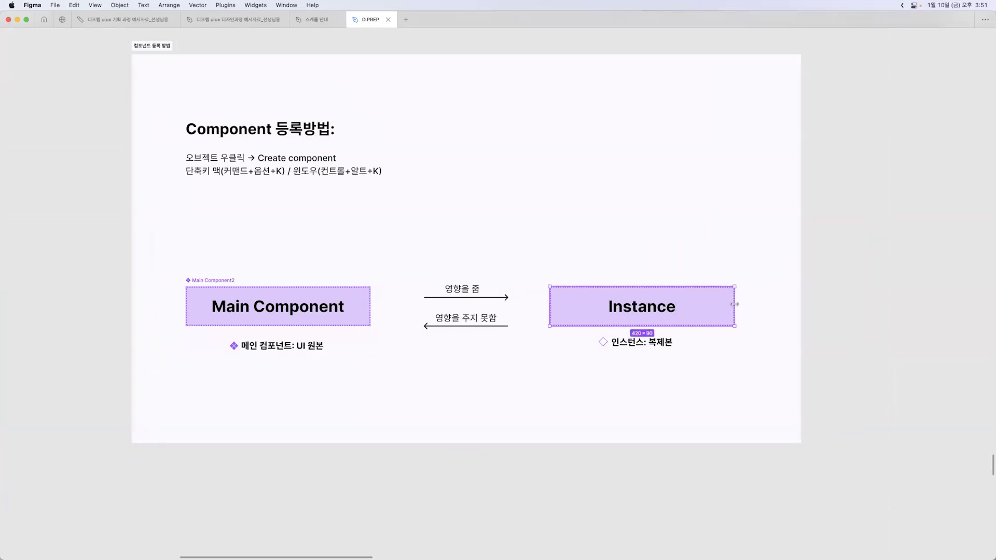
pyautogui.moveTo(735, 284); pyautogui.dragTo(712, 279)
pyautogui.press('super+z')
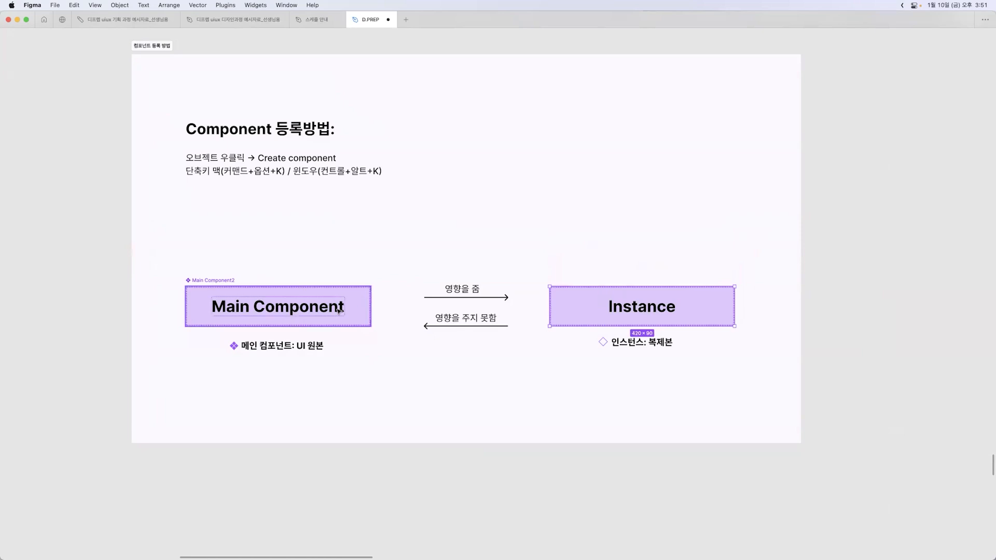
pyautogui.click(486, 437)
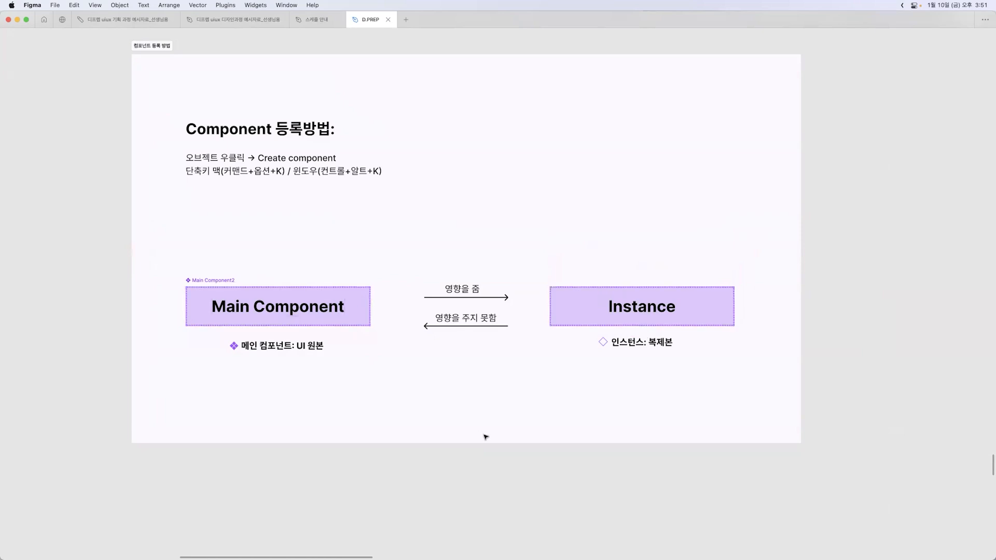
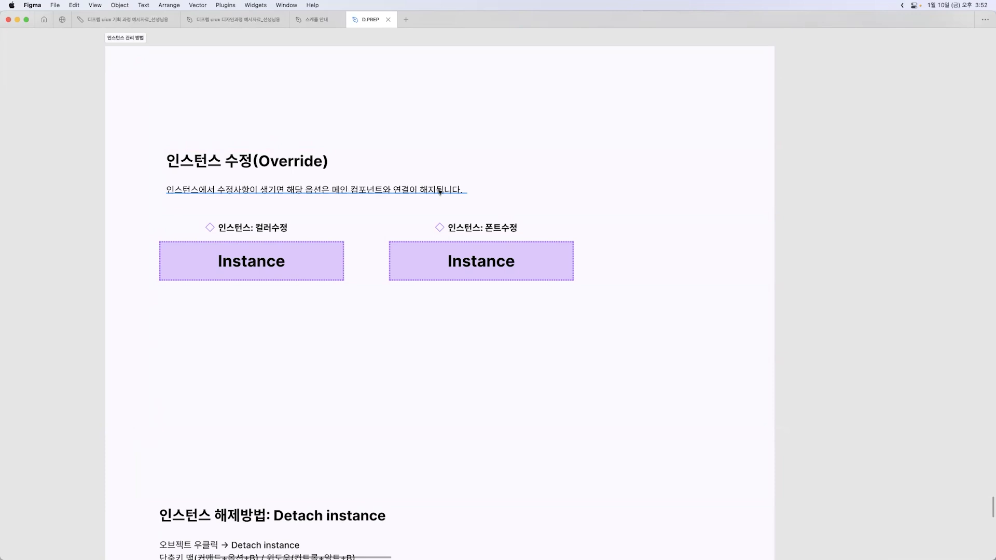
# Bring back the interface panels and change the colour-edit instance's fill to pink FFC7DF
pyautogui.click(329, 280)
pyautogui.press('super+backslash')
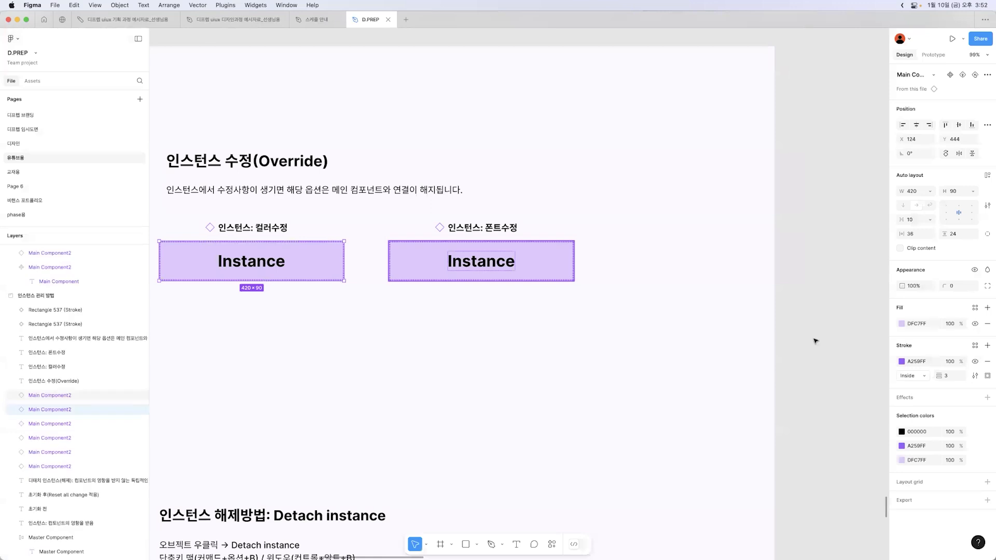
pyautogui.click(901, 324)
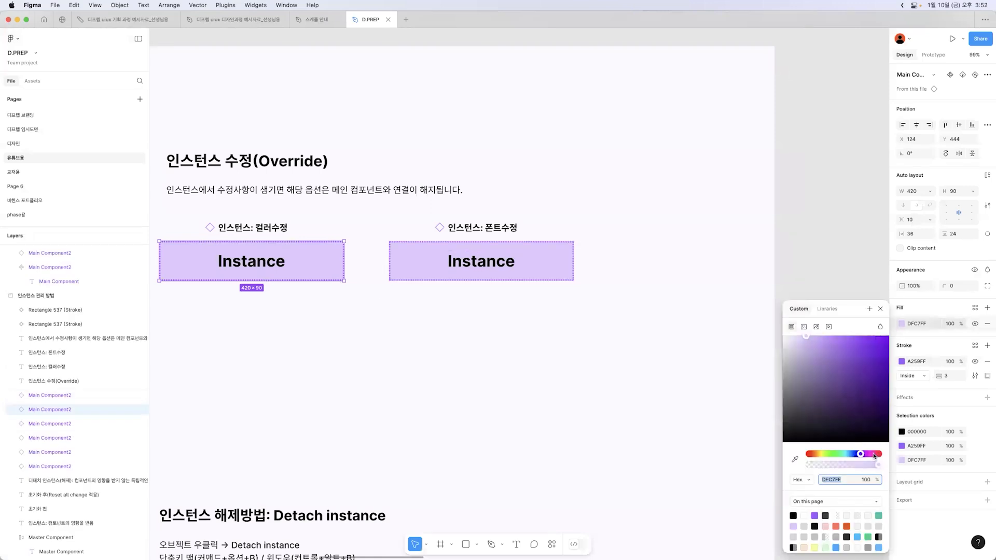
pyautogui.click(874, 454)
# Replace the text in the font-edit instance with "ㅁㄴㅇㅁㄴㅇㅁㄴ" and deselect it
pyautogui.click(573, 270)
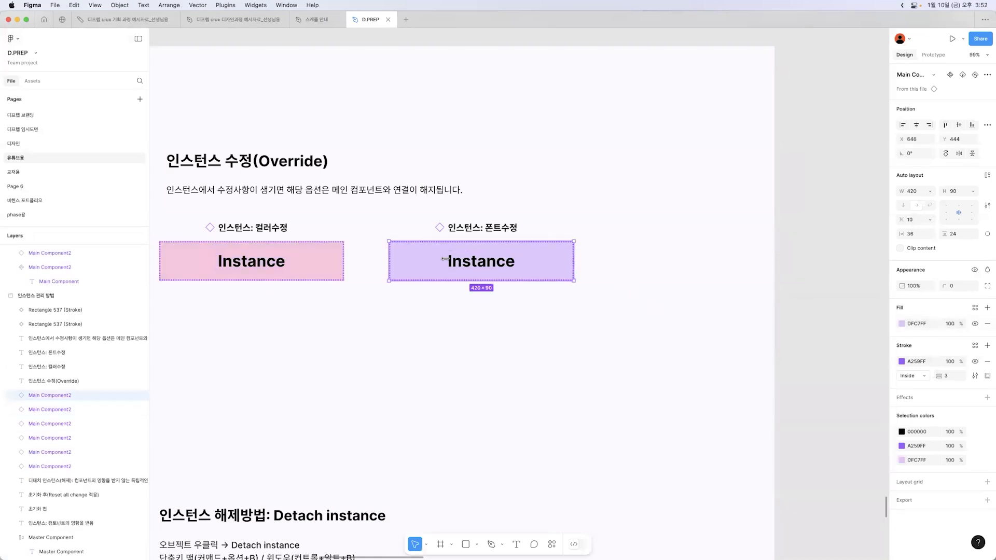
pyautogui.doubleClick(493, 268)
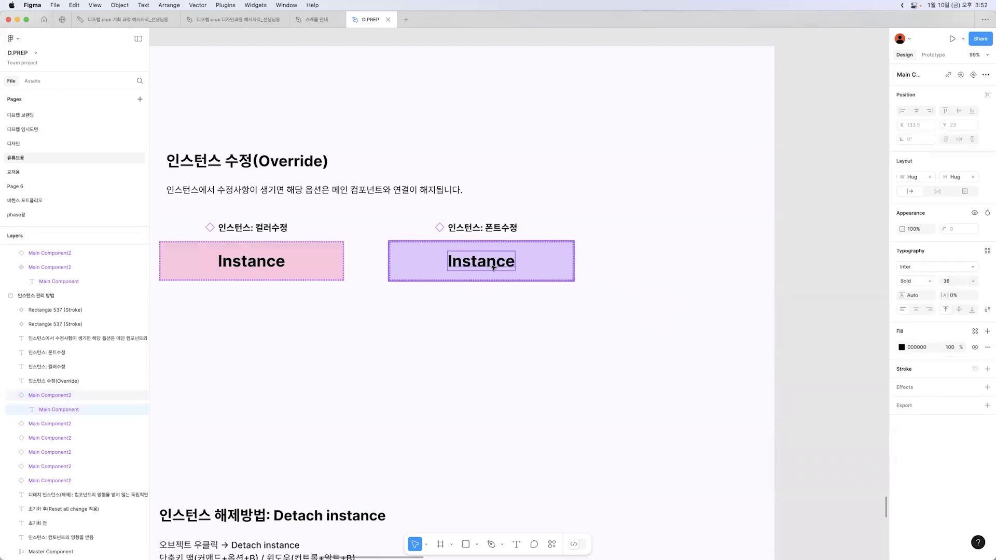
pyautogui.doubleClick(493, 265)
pyautogui.write('ㅁㄴㅇㅁㄴㅇㅁㄴ')
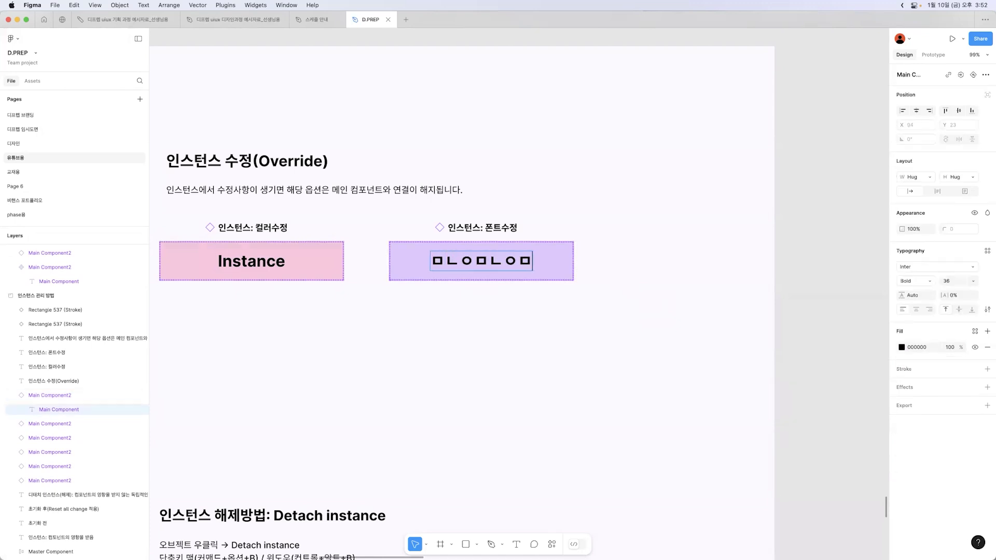
pyautogui.keyDown('alt'); pyautogui.click(545, 346); pyautogui.keyUp('alt')
# Move the Main Component out of its registration section to the empty canvas beside the 인스턴스 관리 방법 section
pyautogui.scroll(2, 546, 347)
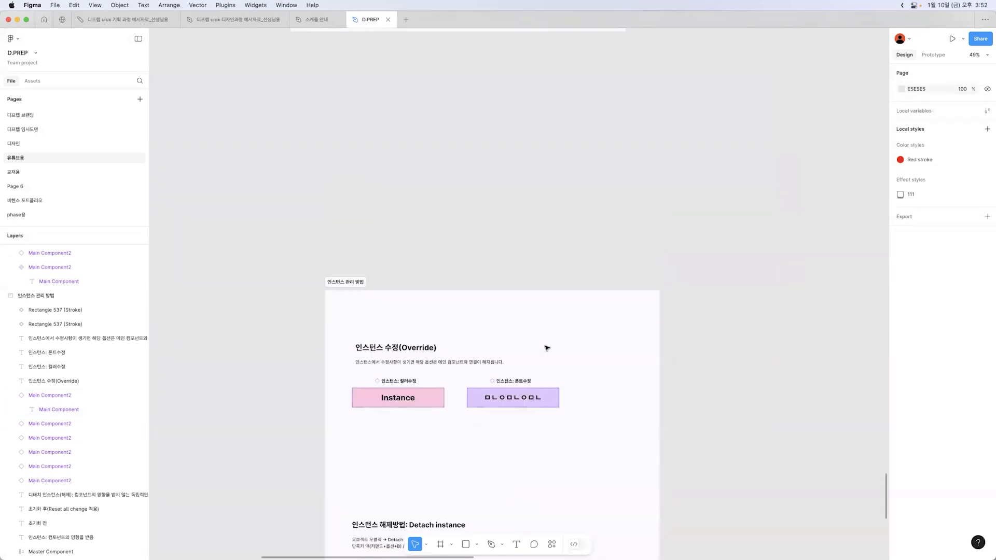
pyautogui.scroll(10, 428, 415)
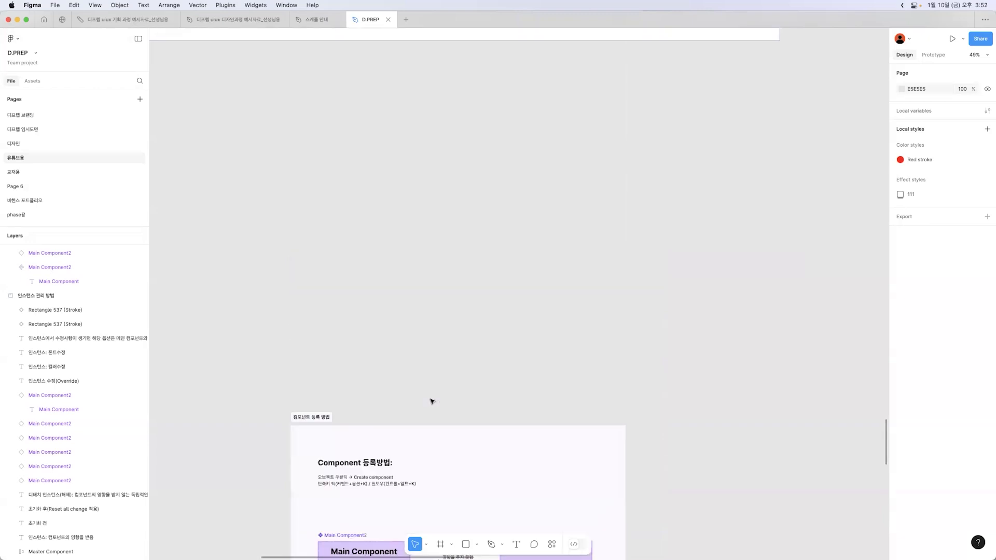
pyautogui.click(408, 402)
pyautogui.scroll(-6, 407, 363)
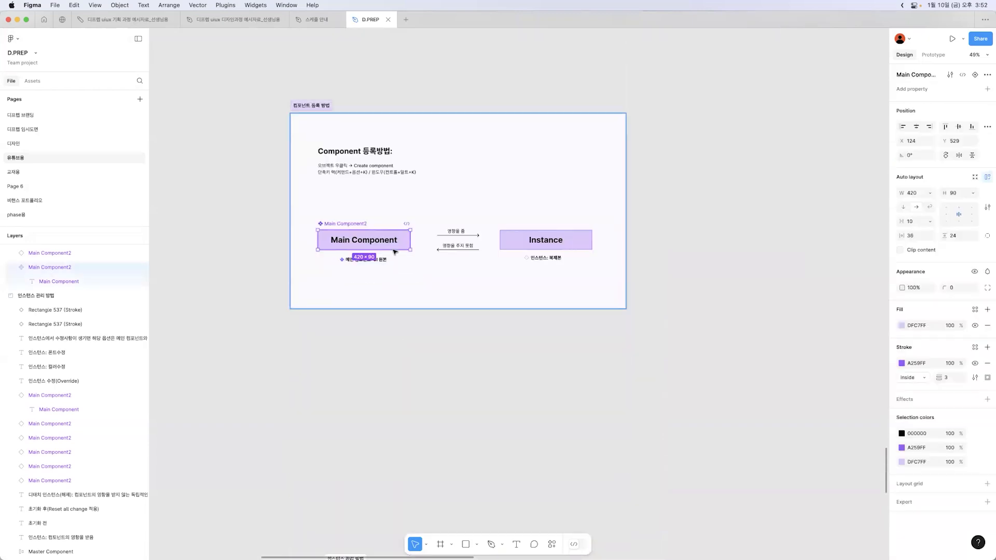
pyautogui.moveTo(356, 225); pyautogui.dragTo(232, 382)
pyautogui.scroll(-2, 371, 417)
pyautogui.scroll(-3, 378, 393)
# Change the Main Component's fill to light green C7FFD5 and compare it with the two overridden instances
pyautogui.click(902, 325)
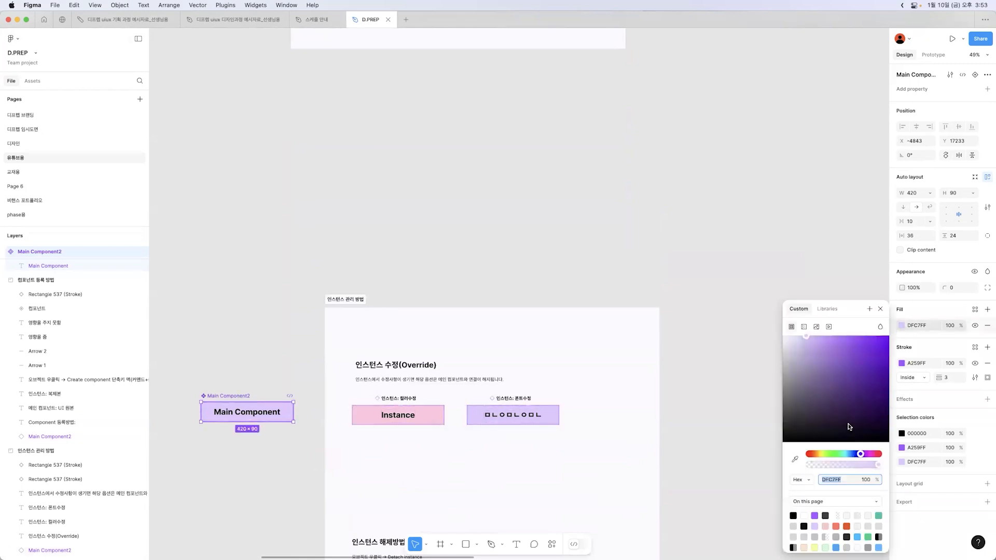
pyautogui.click(838, 454)
pyautogui.click(835, 454)
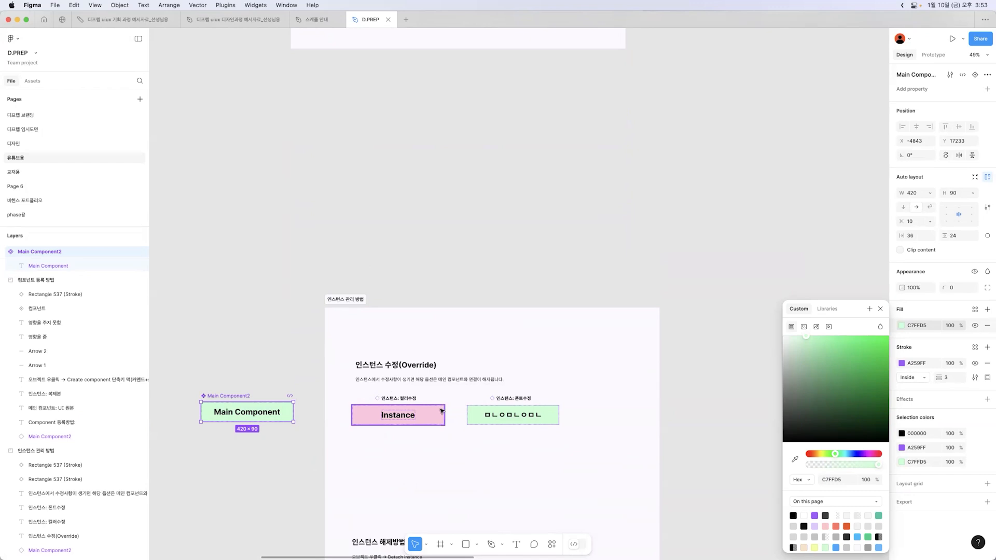
pyautogui.click(415, 461)
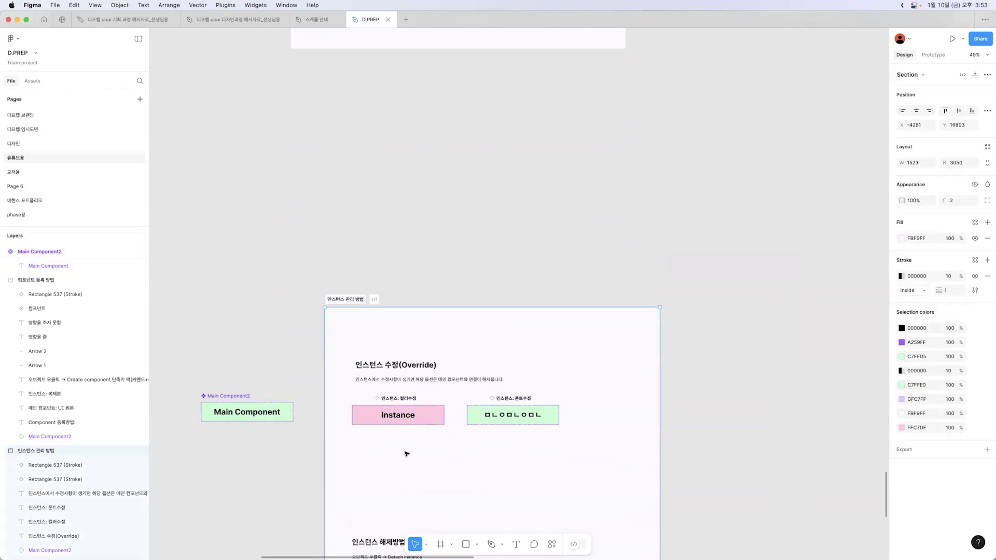
# Replace the Main Component's label text with "222222222"
pyautogui.scroll(3, 406, 453)
pyautogui.scroll(-3, 474, 391)
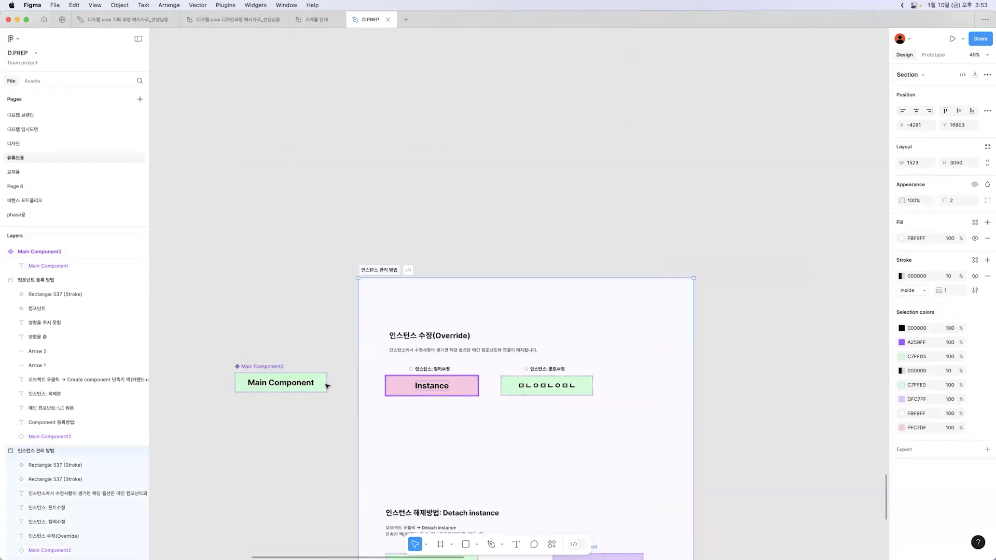
pyautogui.click(306, 386)
pyautogui.doubleClick(304, 386)
pyautogui.press('Return')
pyautogui.write('222222222')
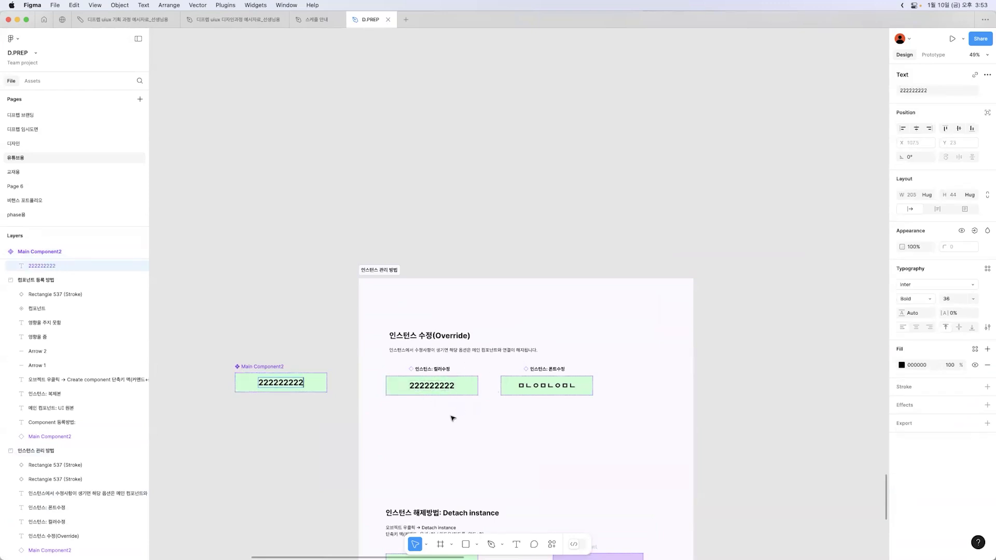
pyautogui.press('Escape')
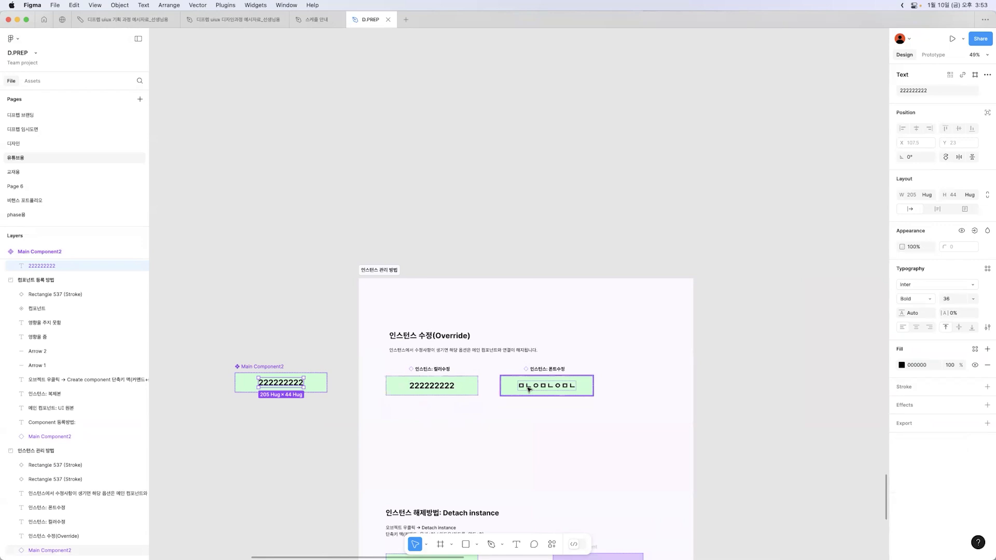
# Undo the Main Component's text, fill and position changes, then clear the selection
pyautogui.click(537, 456)
pyautogui.press('super+z')
pyautogui.press('super+z')
pyautogui.press('super+z')
pyautogui.press('super+z')
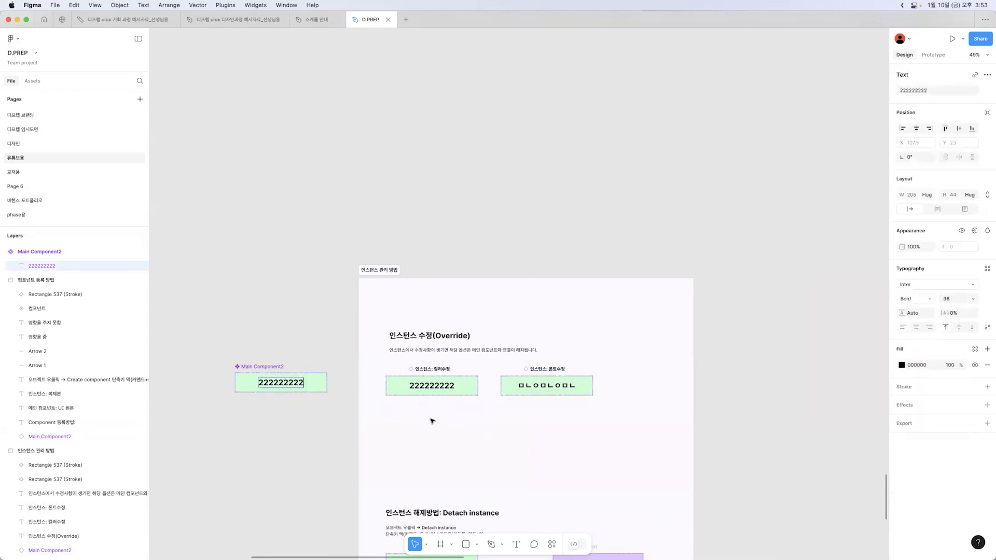
pyautogui.press('super+z')
pyautogui.press('super+z')
pyautogui.press('super+z')
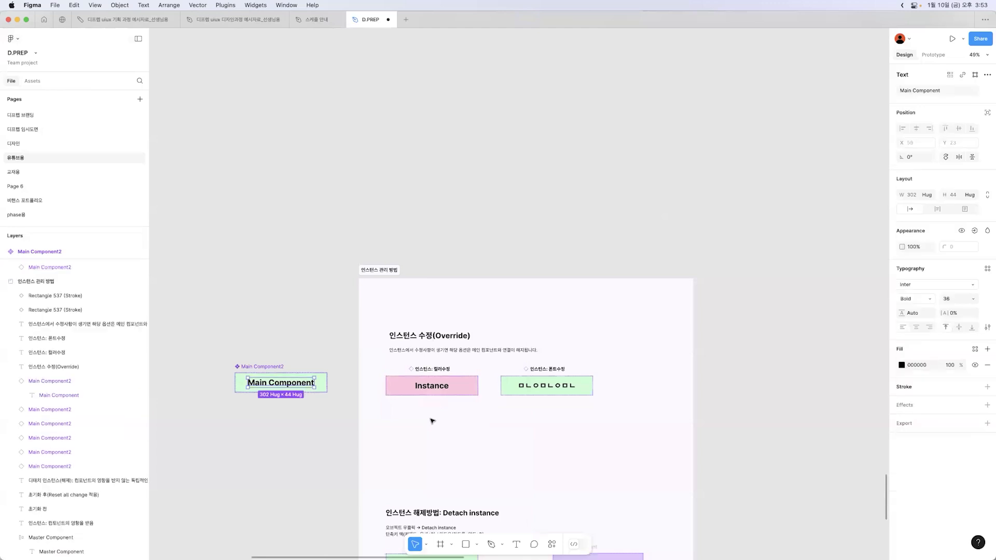
pyautogui.click(437, 362)
pyautogui.press('super+z')
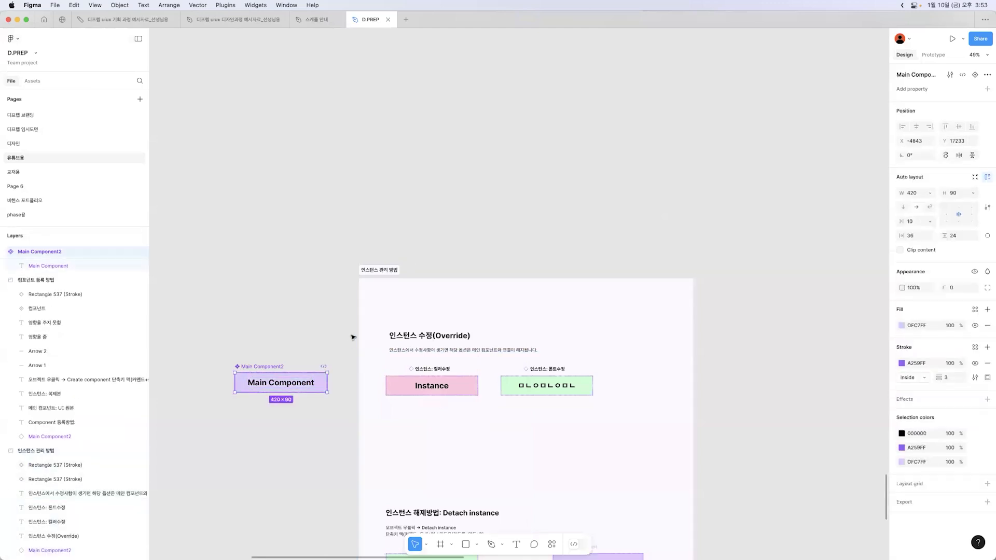
pyautogui.press('super+z')
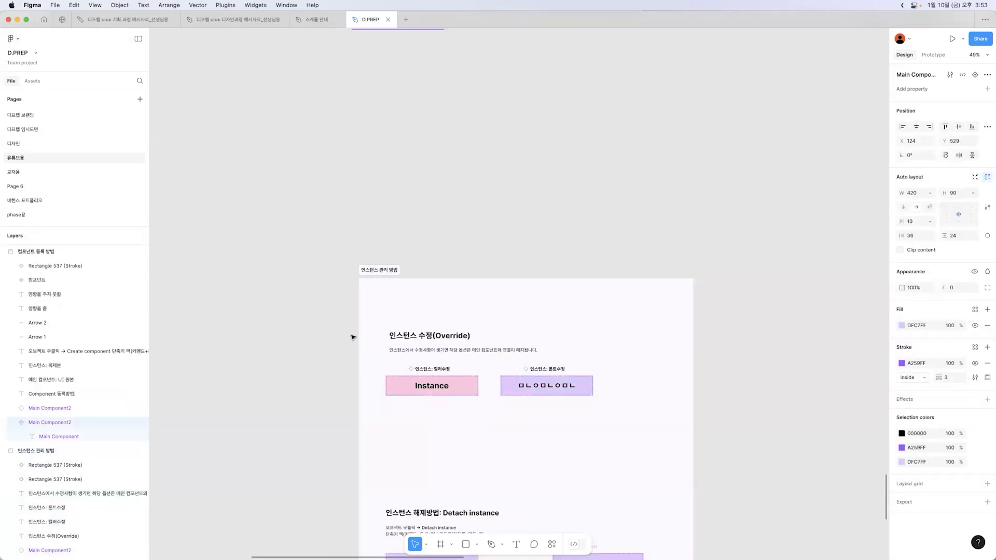
pyautogui.click(565, 274)
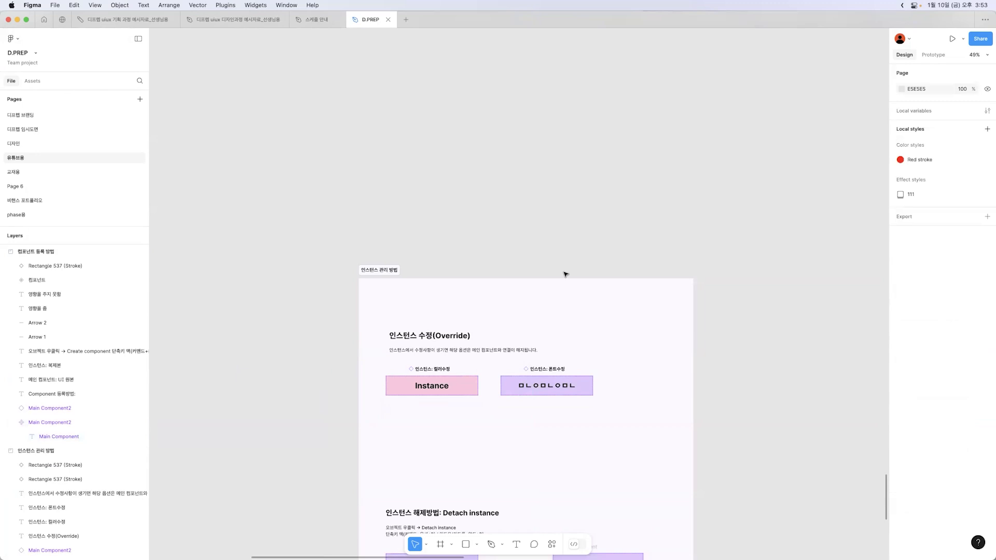
# Undo the text change on the font-edit instance and deselect it
pyautogui.press('super+z')
pyautogui.press('super+z')
pyautogui.press('super+z')
pyautogui.press('super+z')
pyautogui.press('super+z')
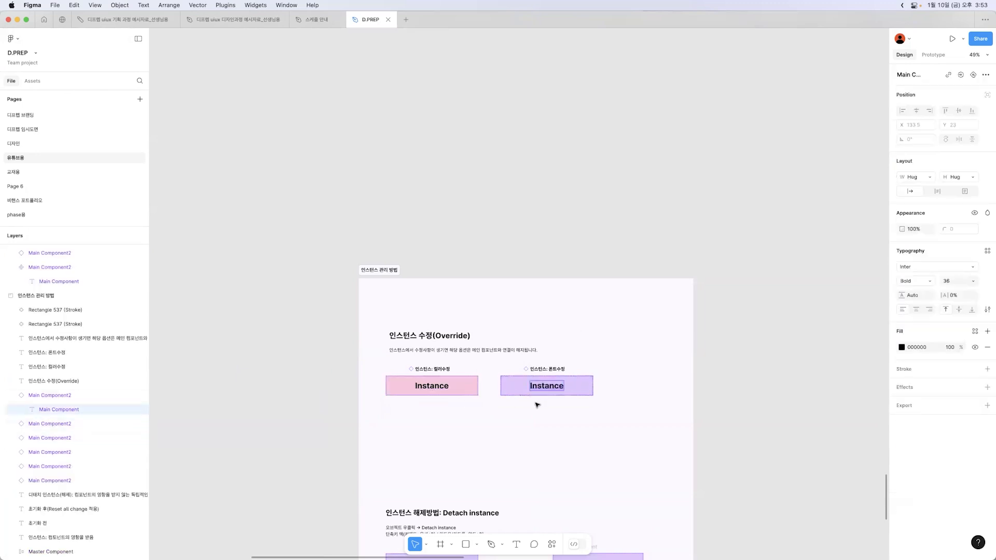
pyautogui.click(556, 421)
# Show the 인스턴스 수정(Override) examples enlarged with the interface panels hidden
pyautogui.scroll(5, 557, 421)
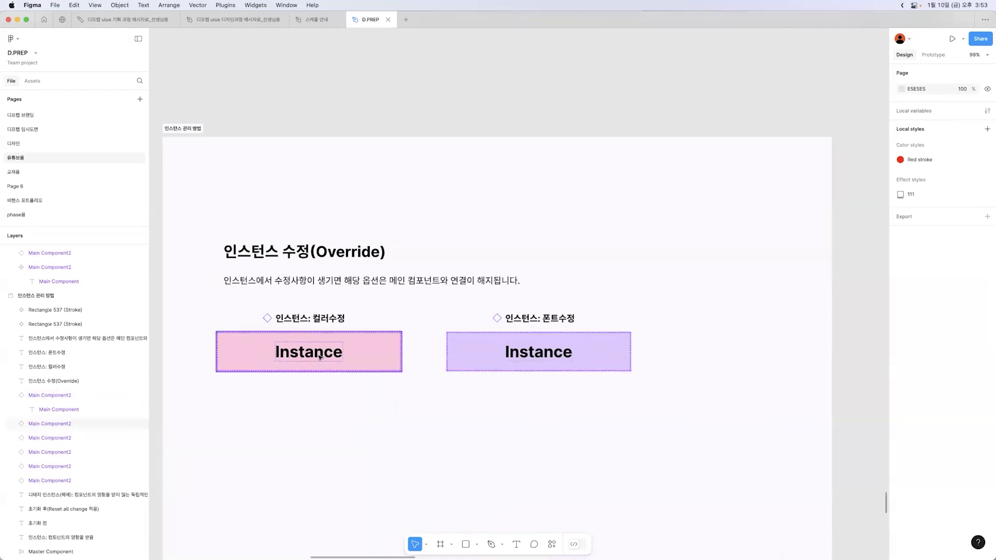
pyautogui.click(395, 423)
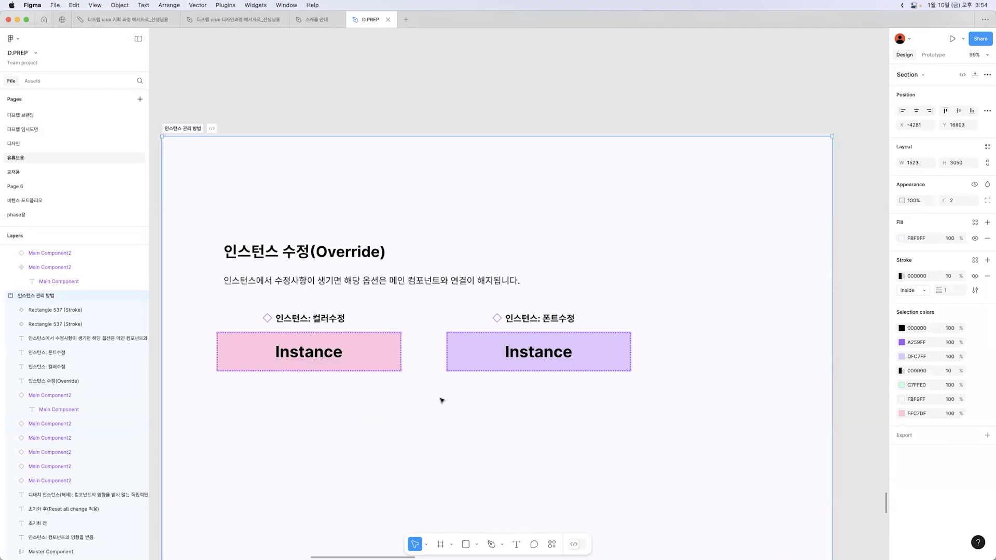
pyautogui.press('super+backslash')
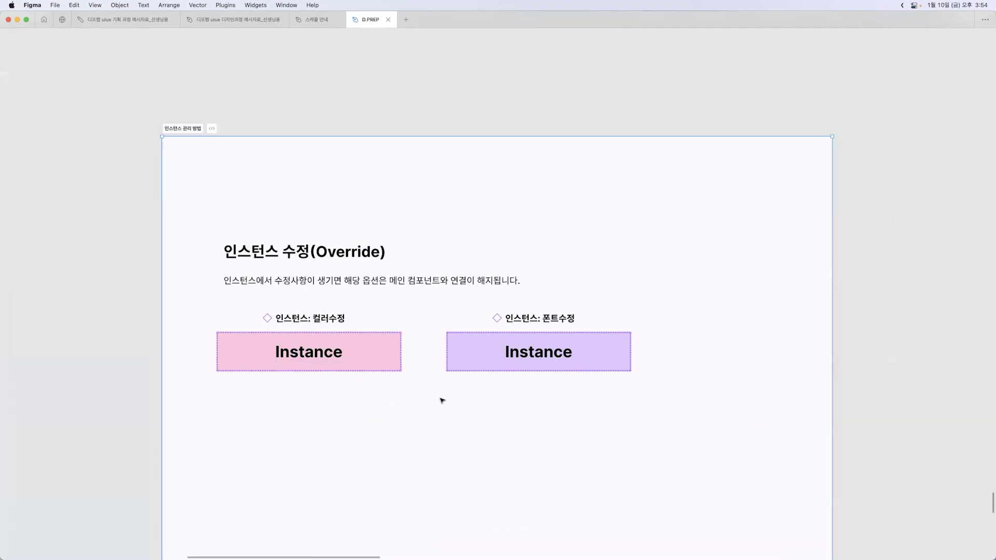
# In the Detach instance section, view the context options of the linked instance and close them without applying any
pyautogui.scroll(-10, 444, 397)
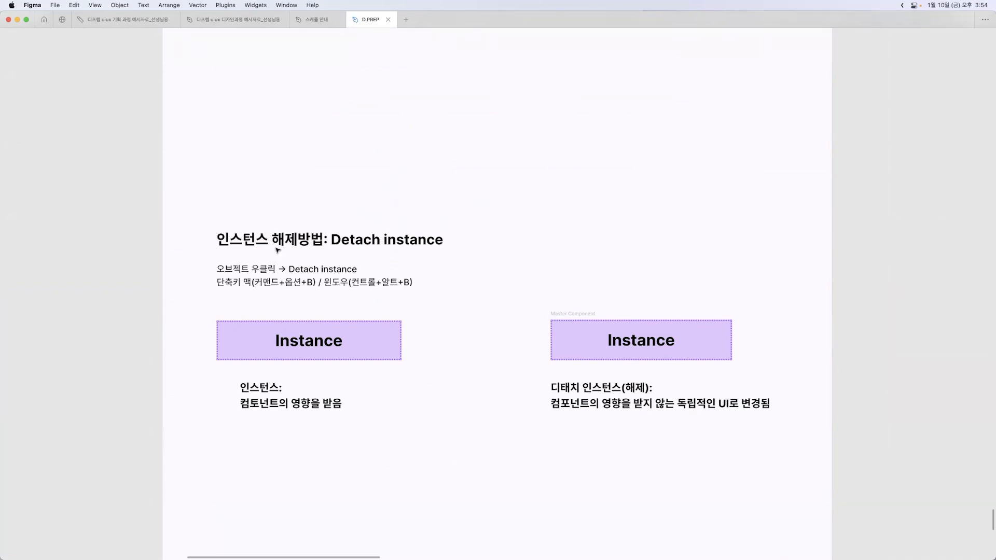
pyautogui.click(387, 340)
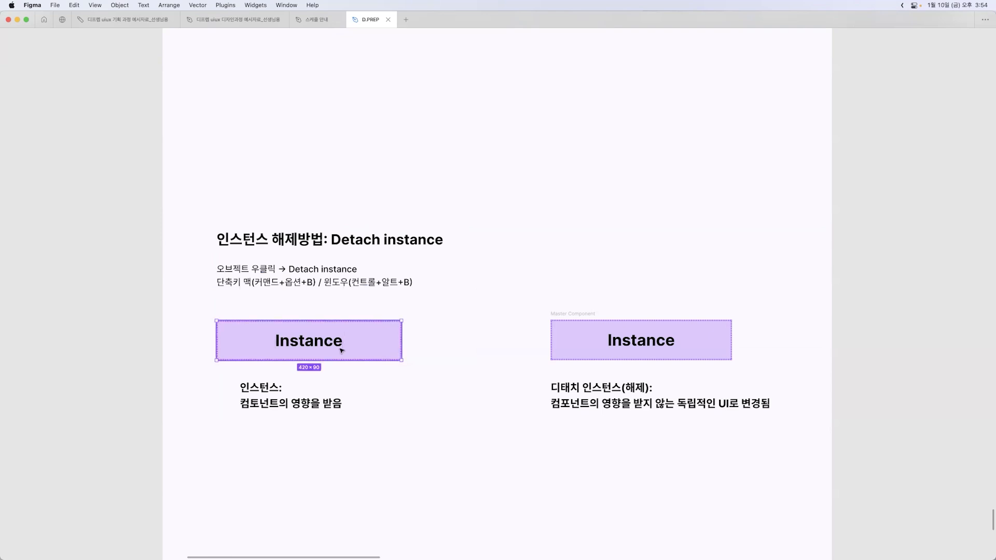
pyautogui.rightClick(369, 336)
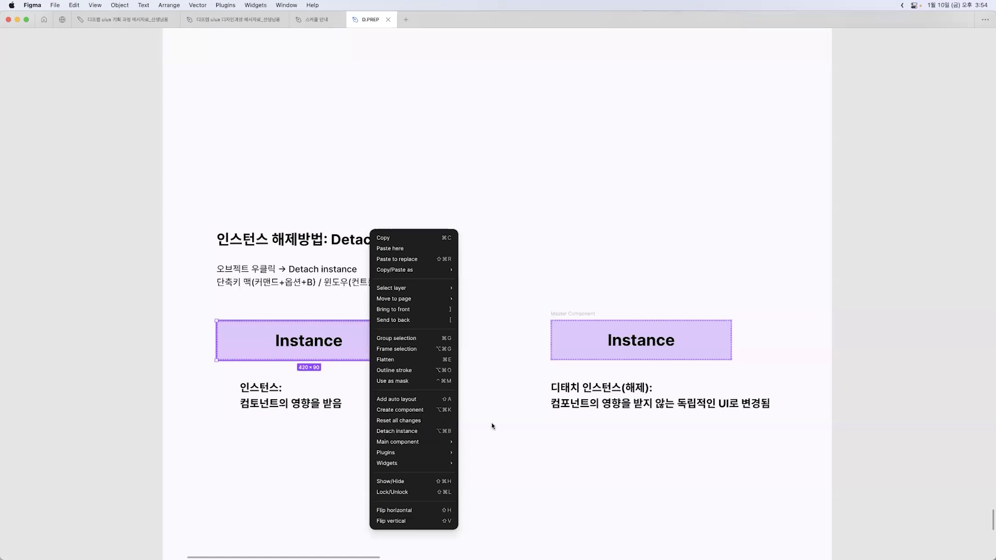
pyautogui.click(538, 376)
# Highlight the detached Master Component frame twice, clearing the selection each time
pyautogui.click(576, 314)
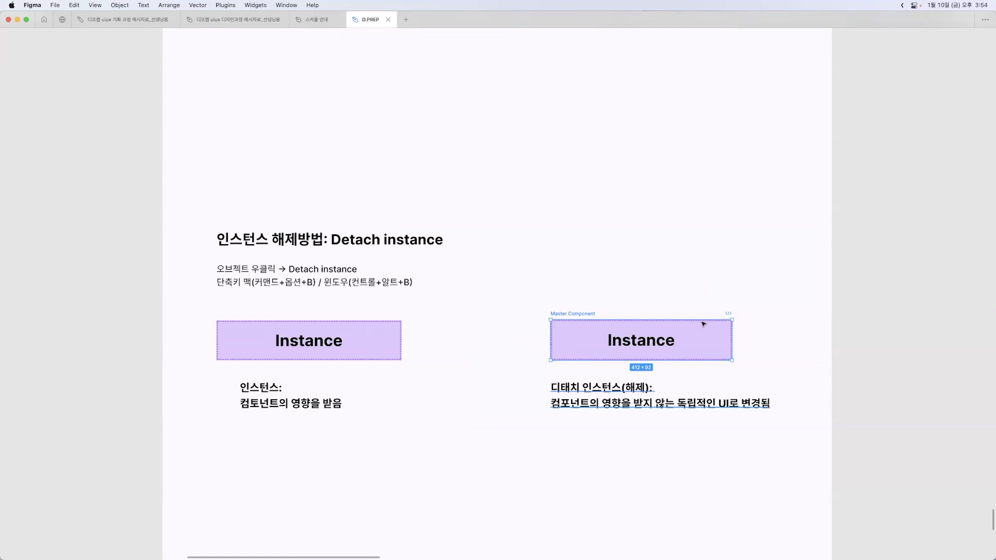
pyautogui.click(493, 321)
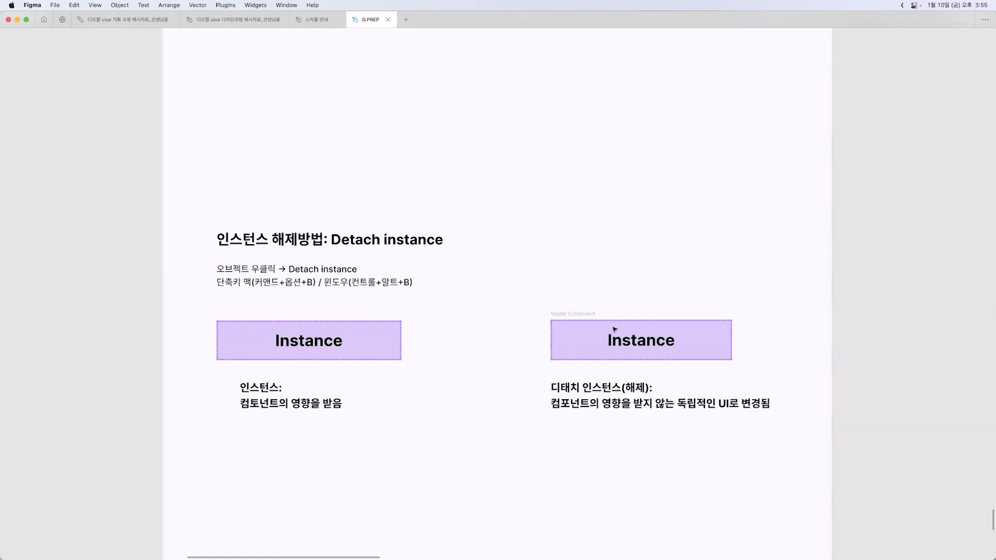
pyautogui.click(704, 353)
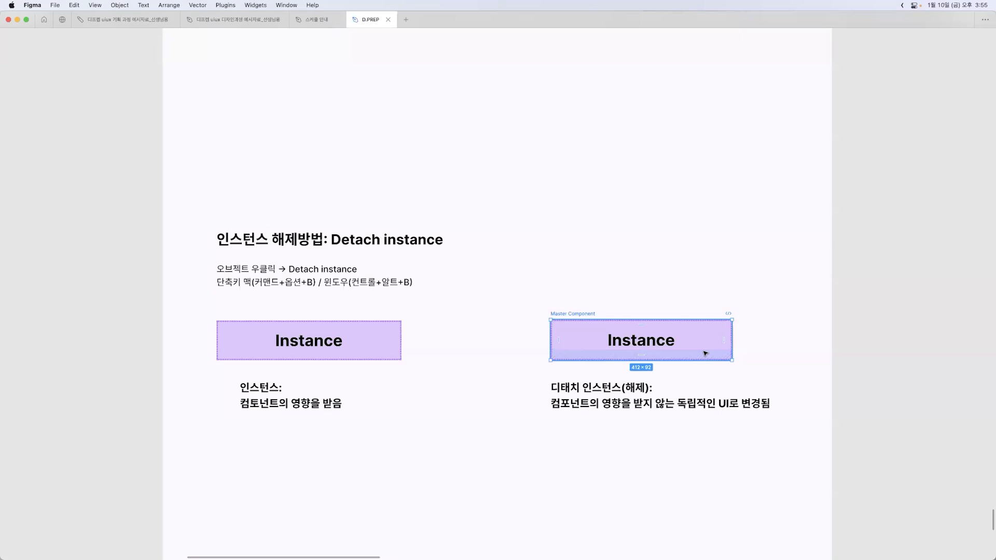
pyautogui.click(520, 291)
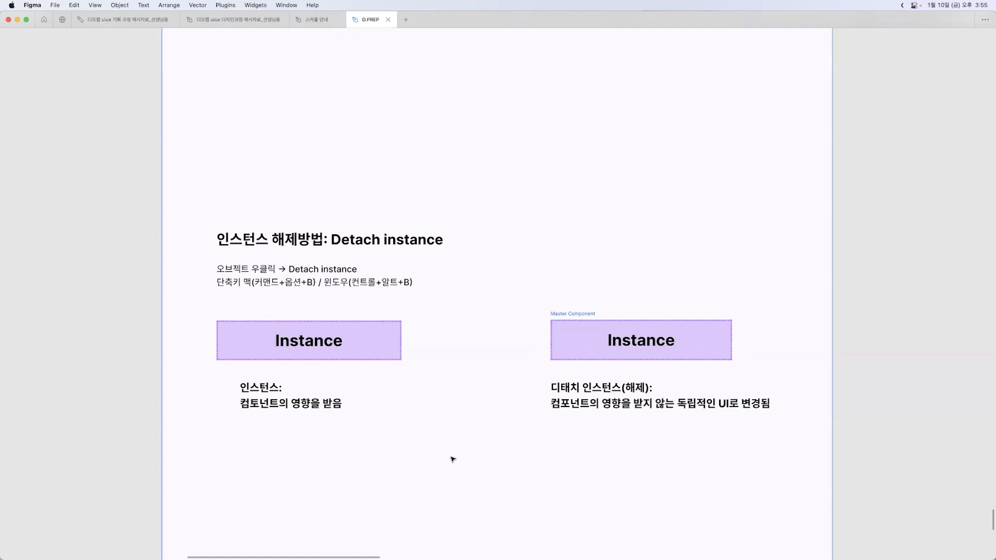
# Bring the Reset all Change section into view and show the interface panels again
pyautogui.scroll(-5, 453, 459)
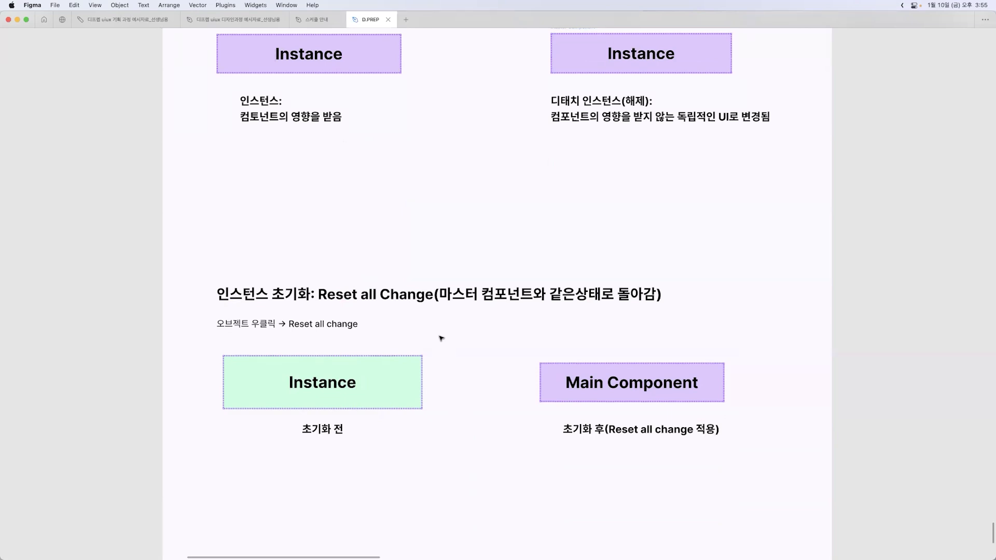
pyautogui.press('super+backslash')
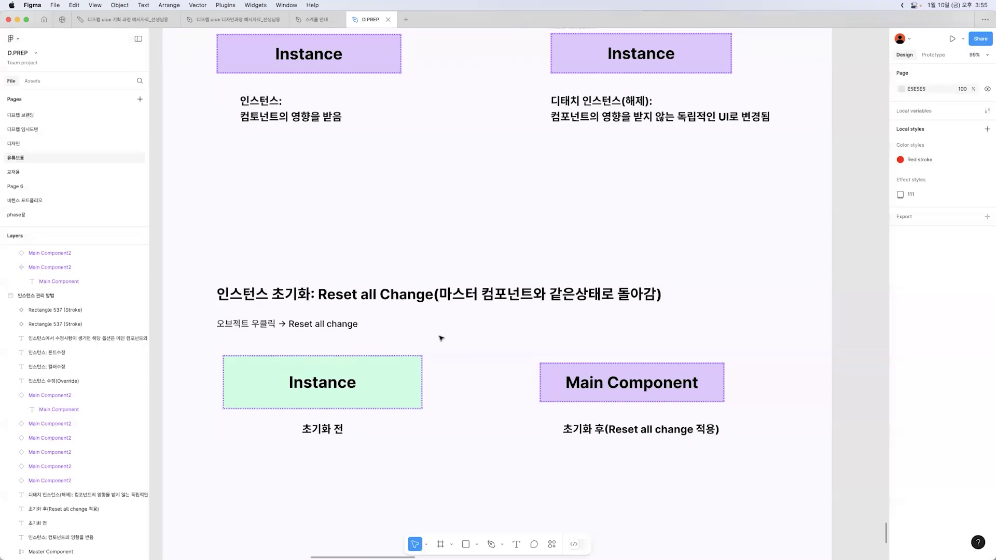
pyautogui.click(441, 338)
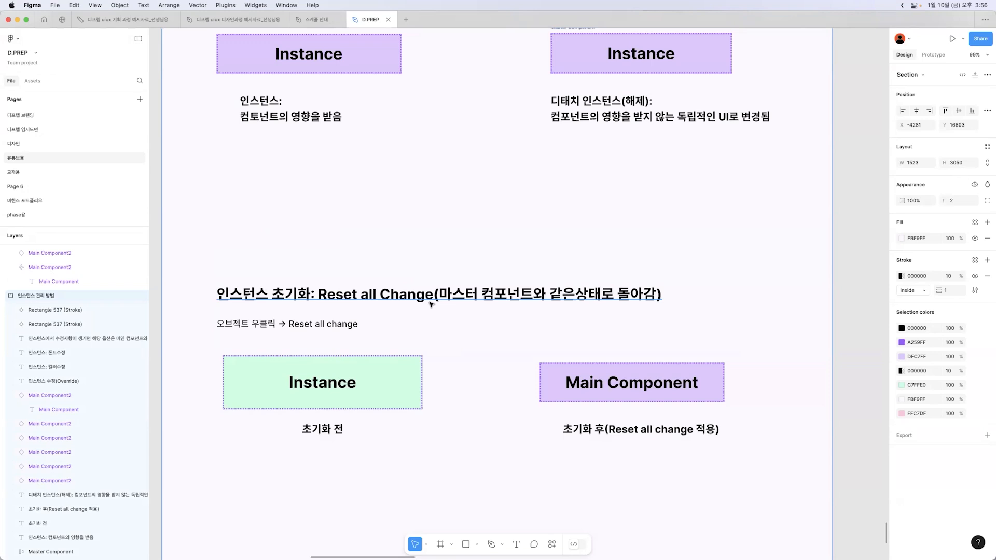
# Reset all changes on the green instance labelled 초기화 전, undo the reset and clear the selection
pyautogui.click(392, 378)
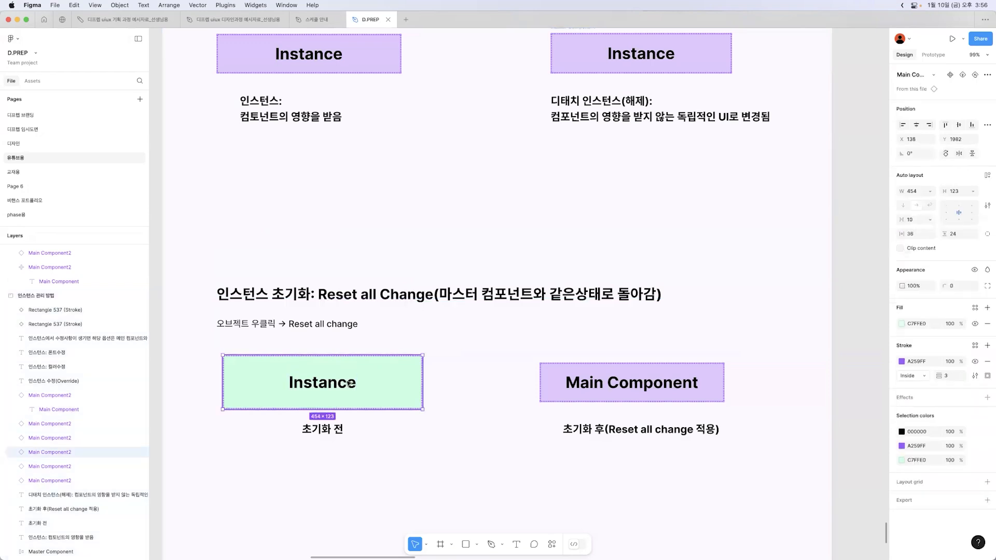
pyautogui.rightClick(376, 382)
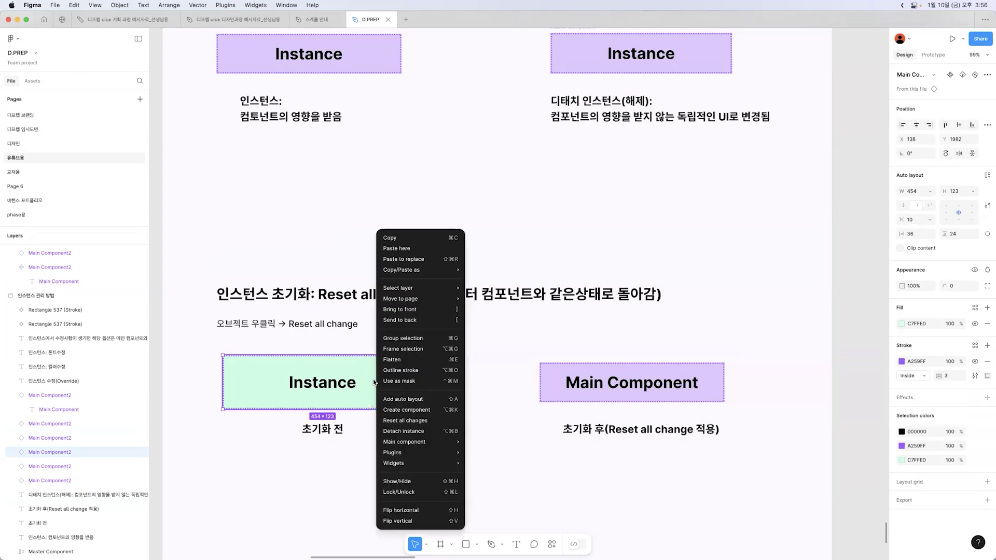
pyautogui.click(404, 422)
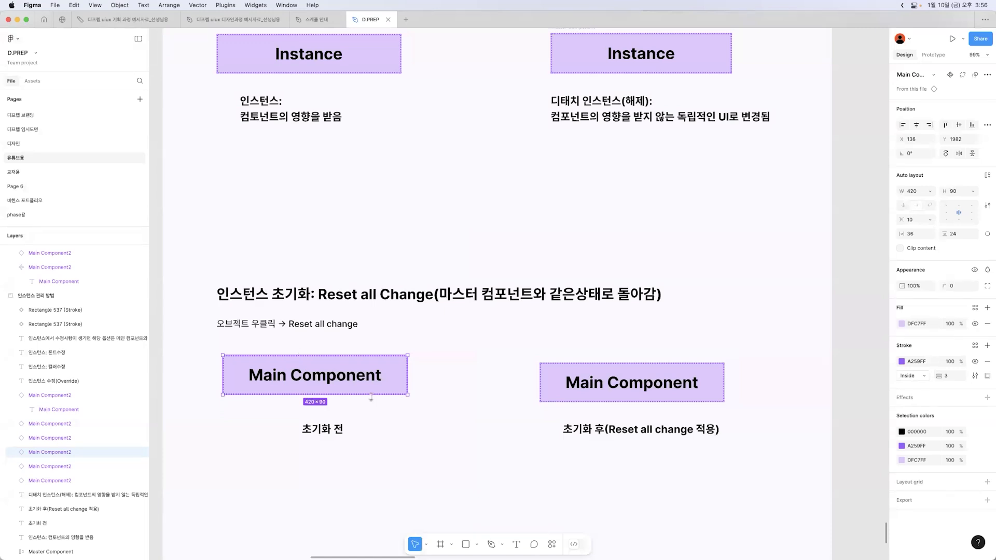
pyautogui.press('super+z')
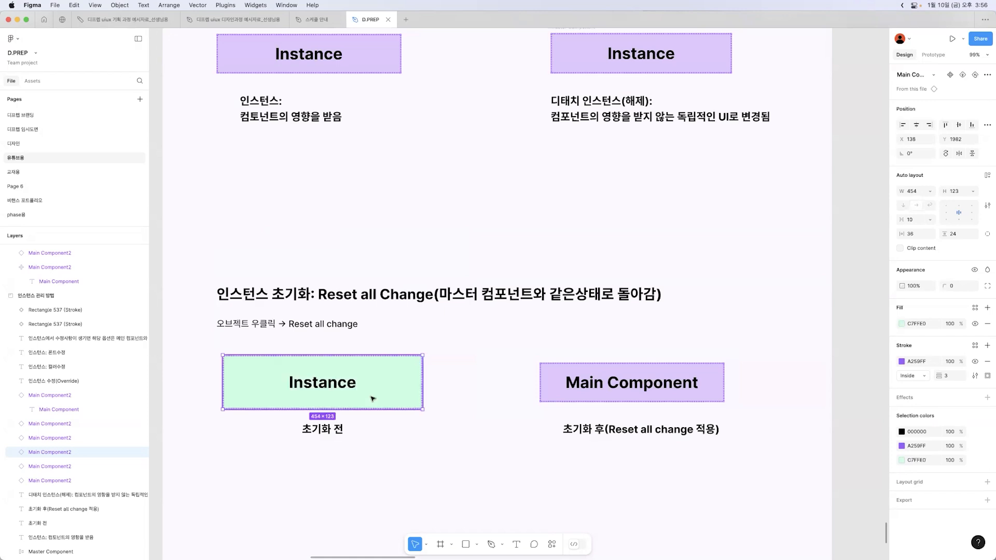
pyautogui.click(496, 382)
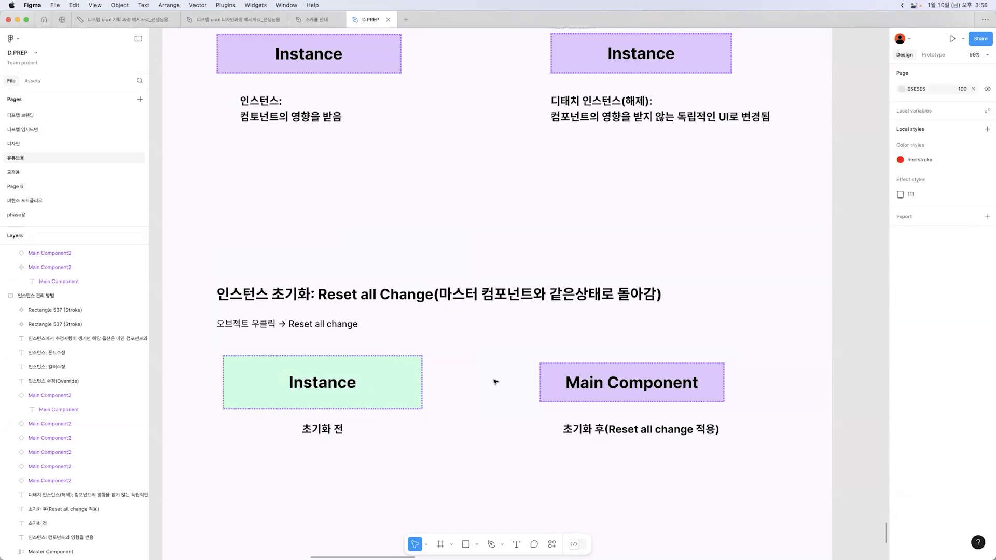
# View the context options of the Main Component instance labelled 초기화 후, close them without applying any and deselect it
pyautogui.click(570, 384)
pyautogui.rightClick(595, 387)
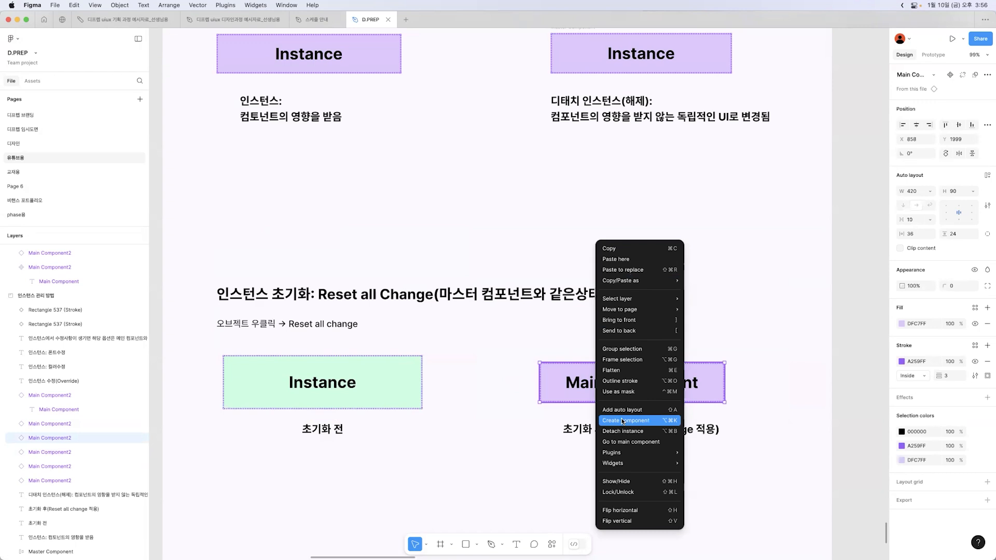
pyautogui.click(485, 429)
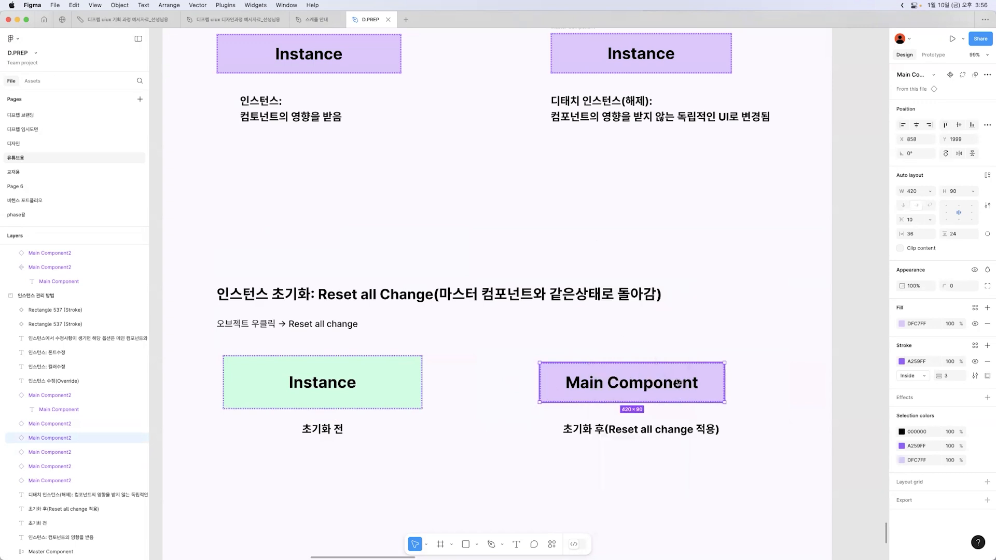
pyautogui.click(528, 367)
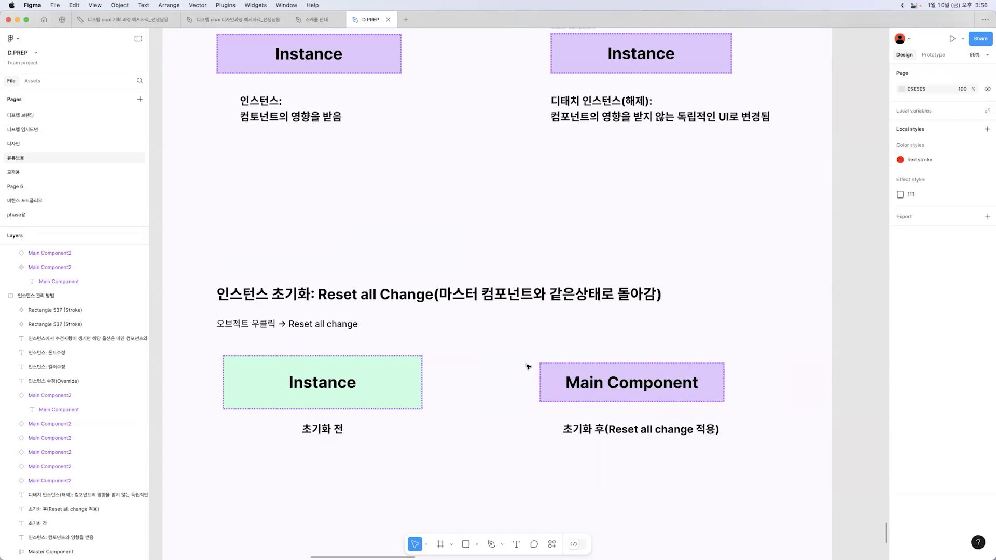
# In the Go to main component section, jump from the purple instance to its main component
pyautogui.scroll(-7, 528, 367)
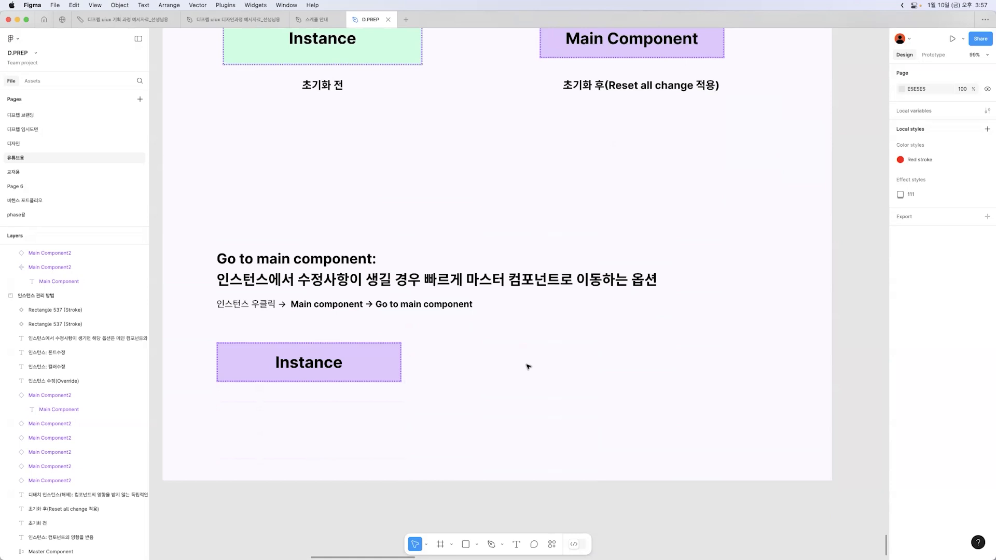
pyautogui.click(485, 346)
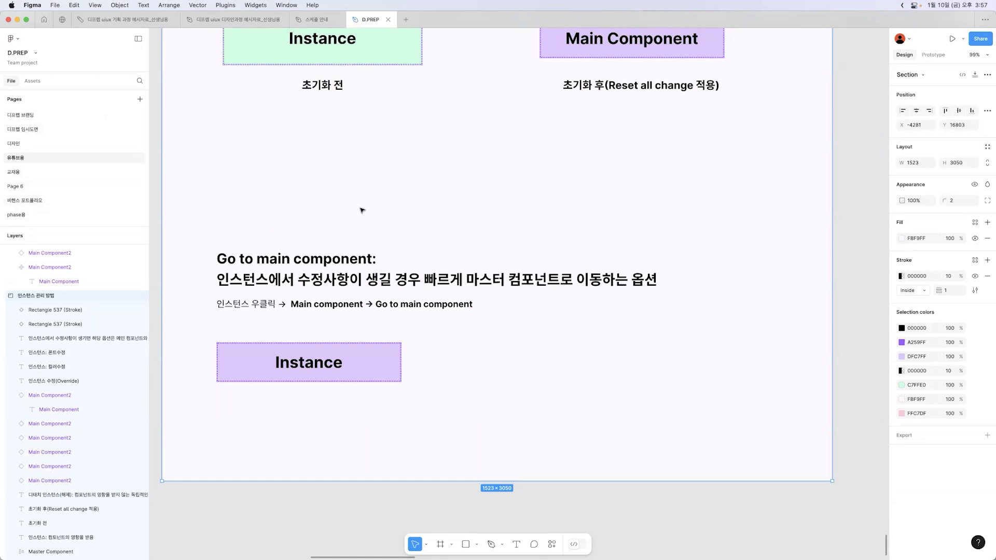
pyautogui.click(370, 358)
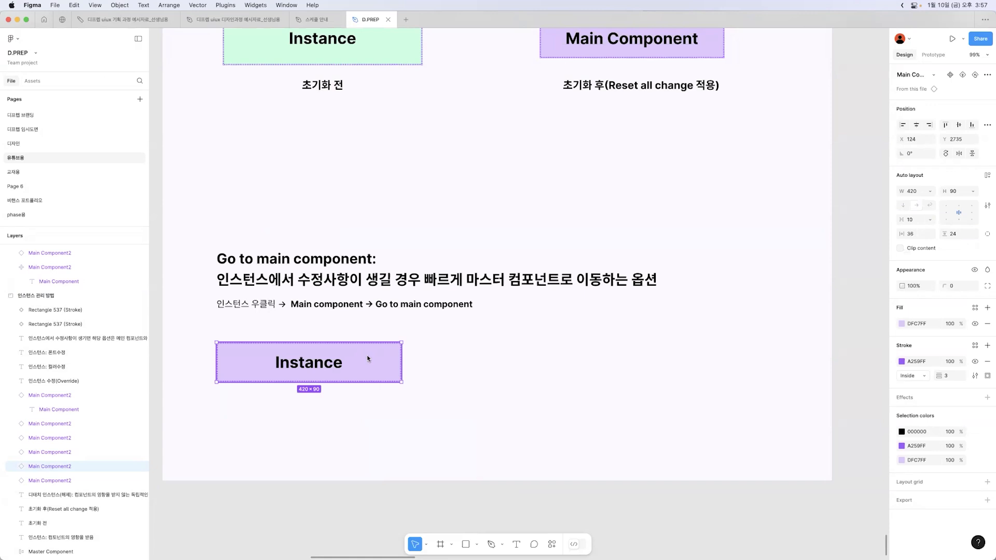
pyautogui.rightClick(369, 358)
pyautogui.moveTo(404, 442)
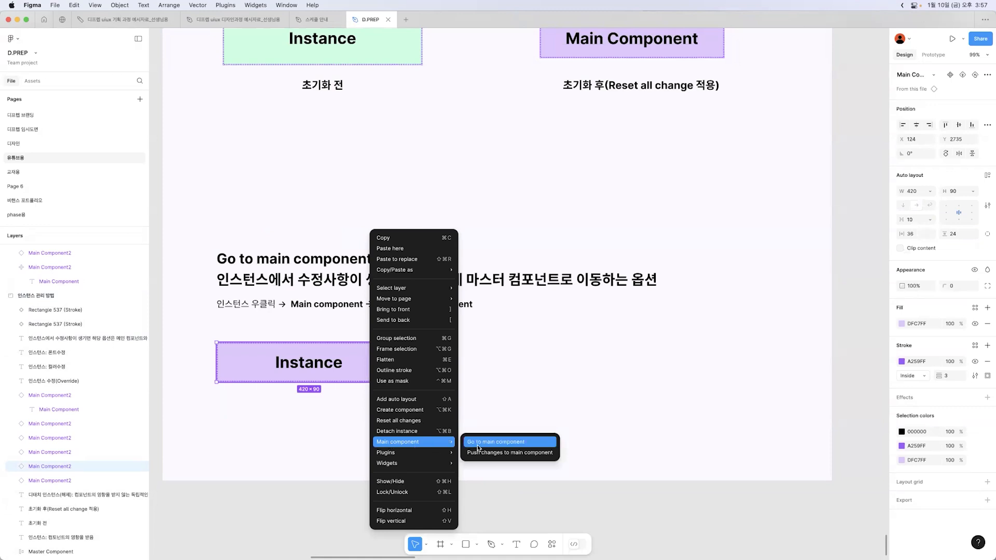
pyautogui.click(478, 444)
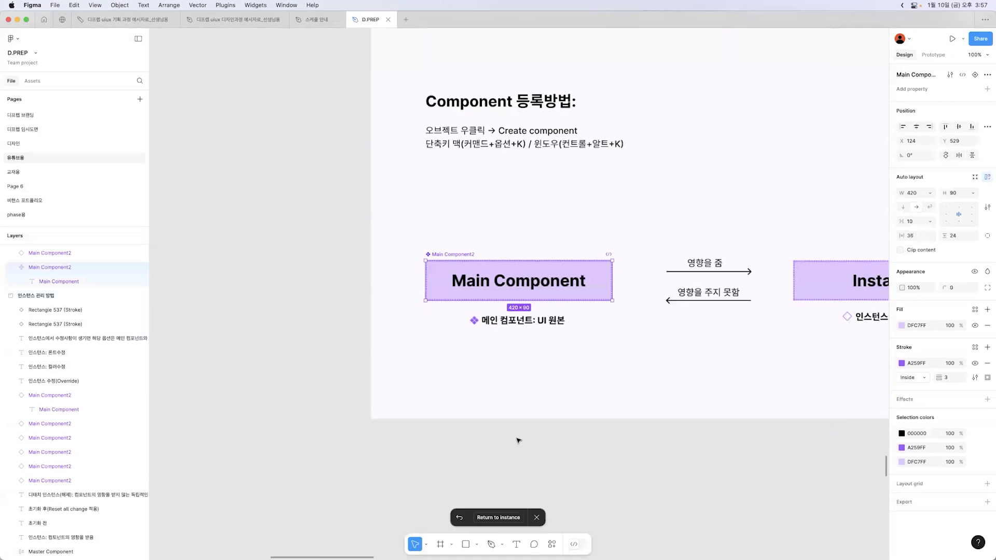
# Deselect and reselect the main component, return to the originating instance and clear the selection
pyautogui.click(357, 253)
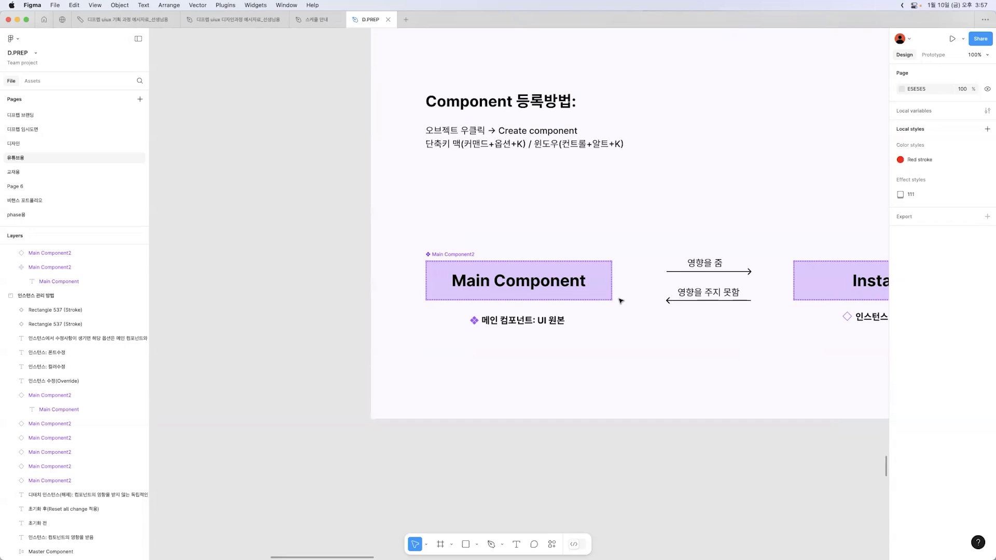
pyautogui.click(587, 262)
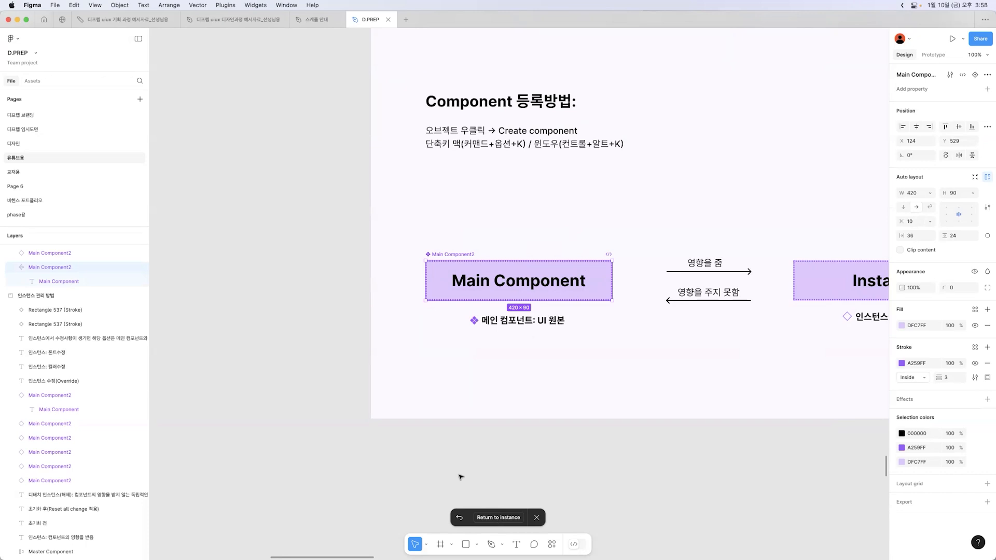
pyautogui.click(488, 518)
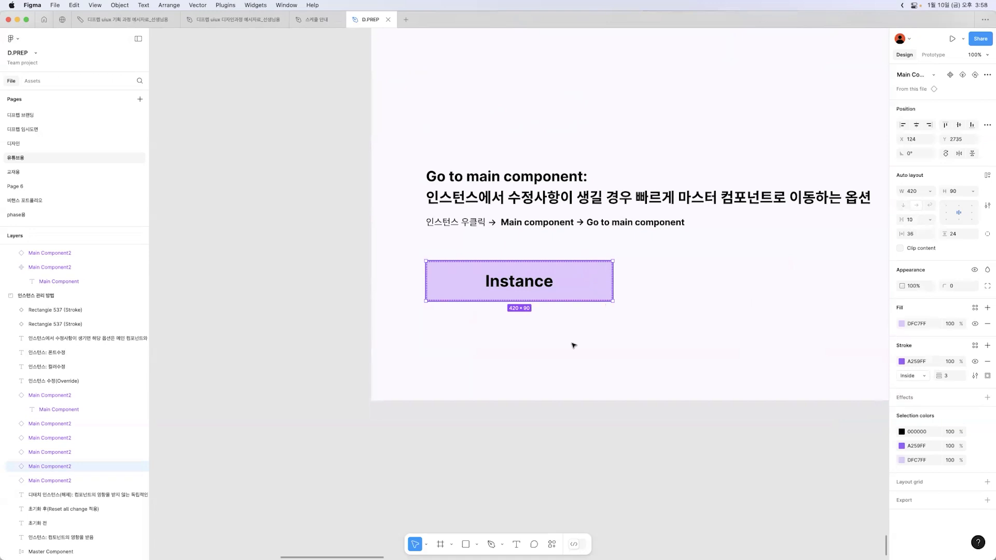
pyautogui.click(675, 317)
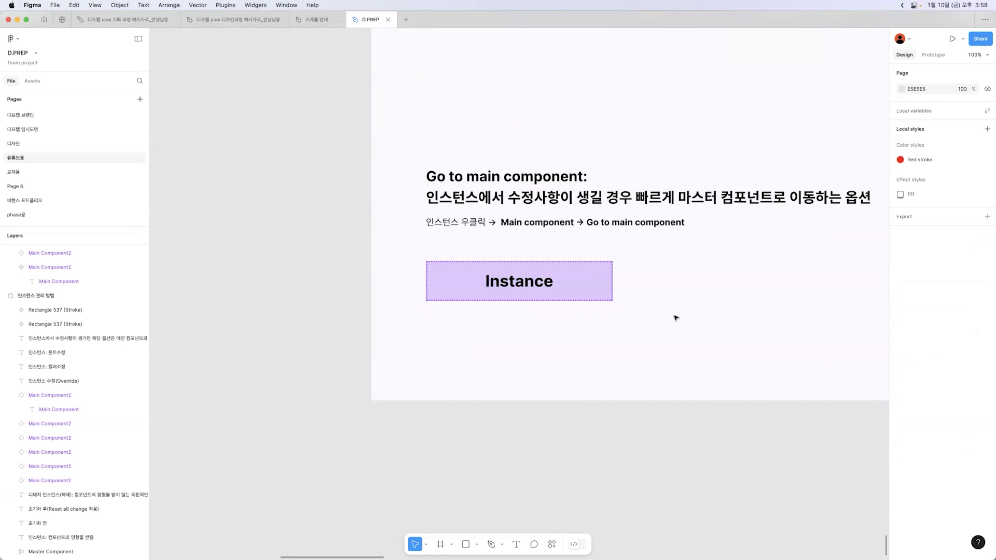
# Switch to the 디프렙 uiux 디자인과정 예시자료_선생님용 file and examine its Button components and overall component layout with the panels hidden
pyautogui.click(215, 19)
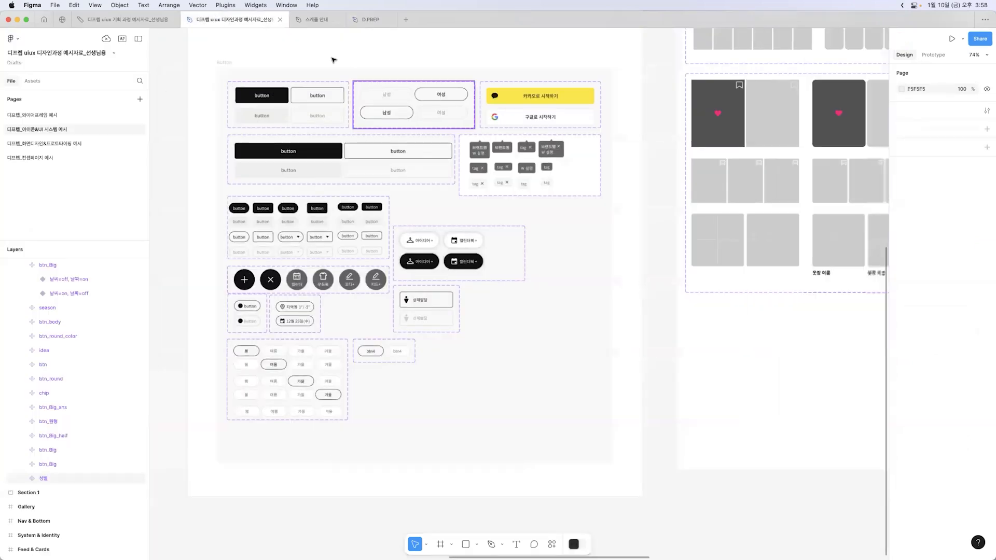
pyautogui.click(334, 60)
pyautogui.moveTo(333, 60); pyautogui.dragTo(370, 66)
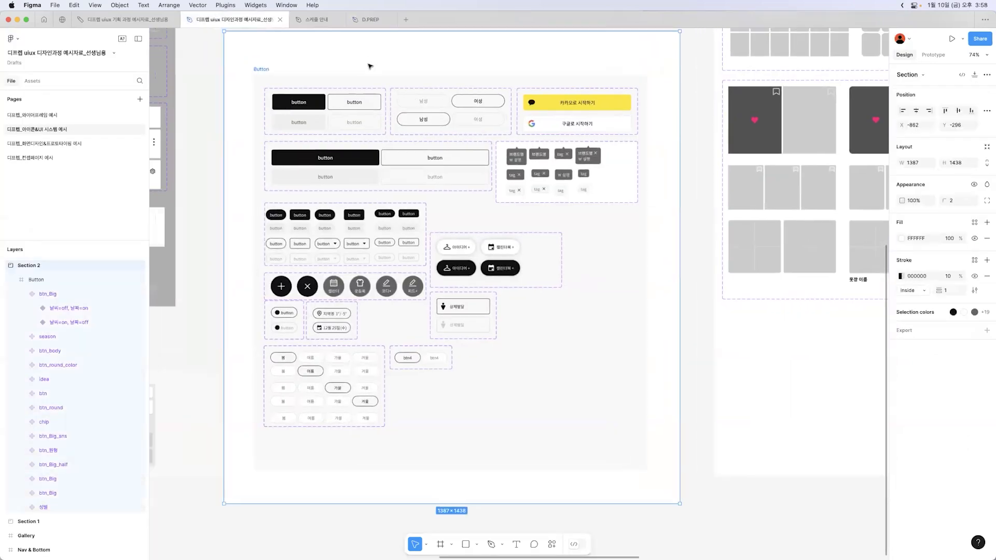
pyautogui.press('super+backslash')
pyautogui.moveTo(306, 104); pyautogui.dragTo(741, 167)
pyautogui.moveTo(332, 167); pyautogui.dragTo(676, 192)
pyautogui.moveTo(213, 166); pyautogui.dragTo(352, 380)
pyautogui.press('z')
pyautogui.keyDown('alt'); pyautogui.click(426, 214); pyautogui.keyUp('alt')
pyautogui.keyDown('alt'); pyautogui.click(426, 214); pyautogui.keyUp('alt')
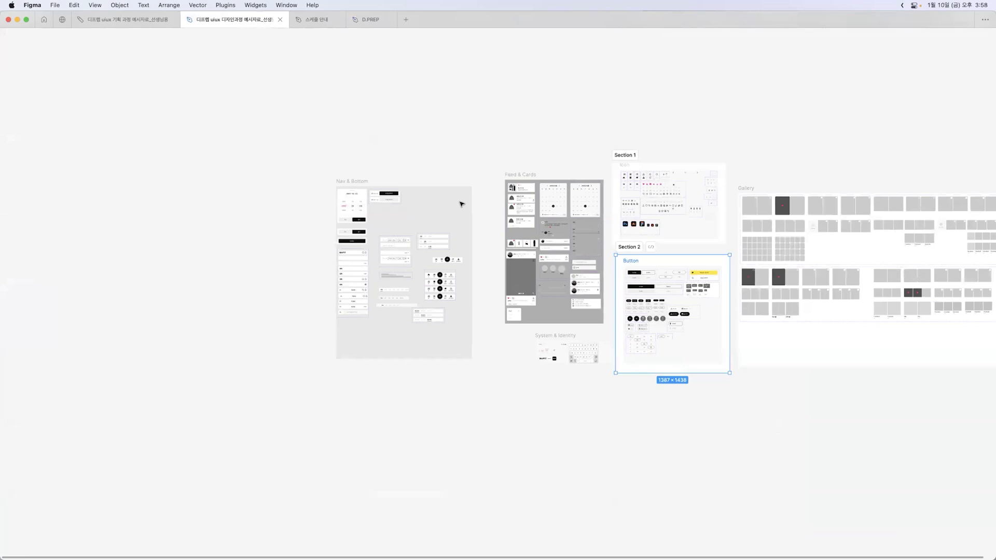
# Show the 디프렙_화면디자인&프로토타이핑 예시 page with its panels visible and inspect the first BAFIT home screen up close
pyautogui.click(127, 26)
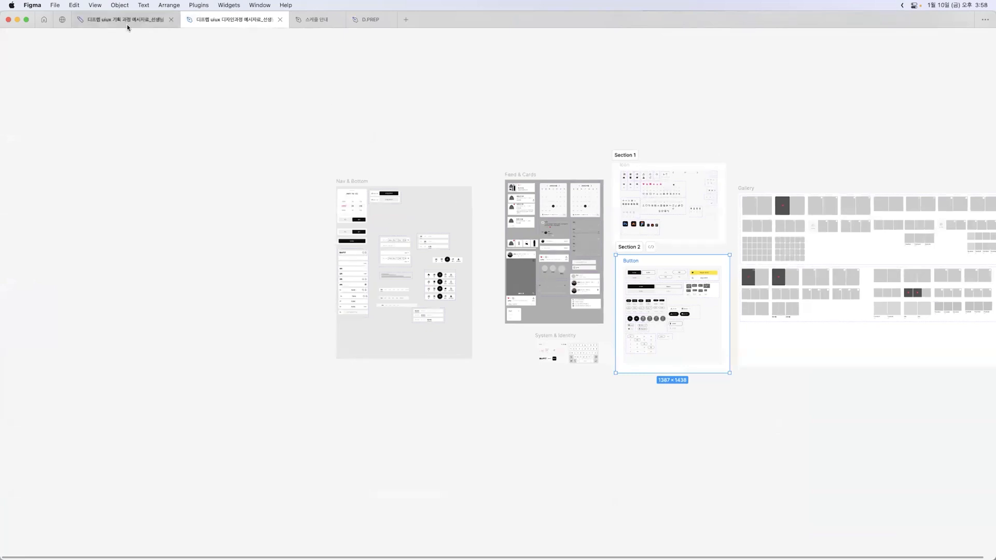
pyautogui.click(221, 25)
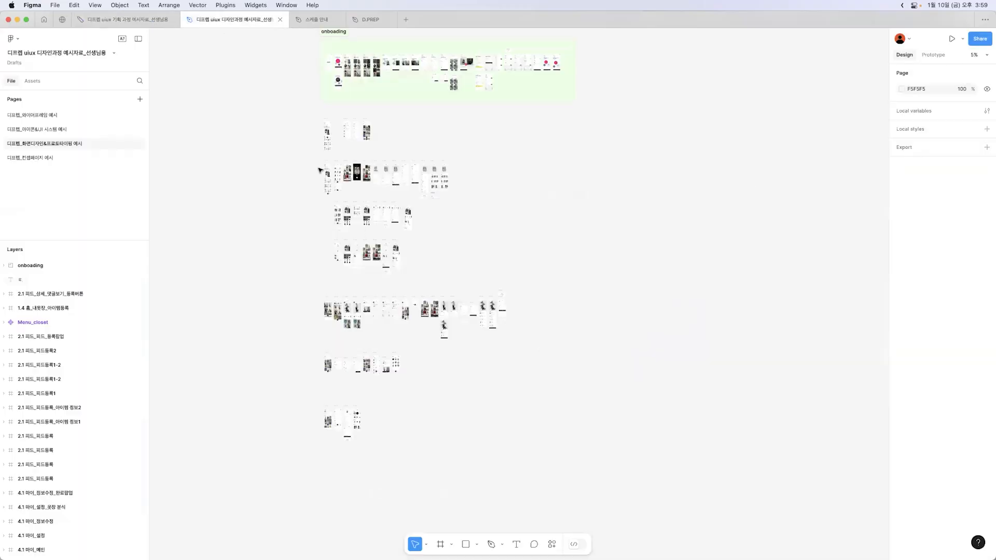
pyautogui.scroll(1, 319, 170)
pyautogui.press('z')
pyautogui.click(318, 167)
pyautogui.click(328, 155)
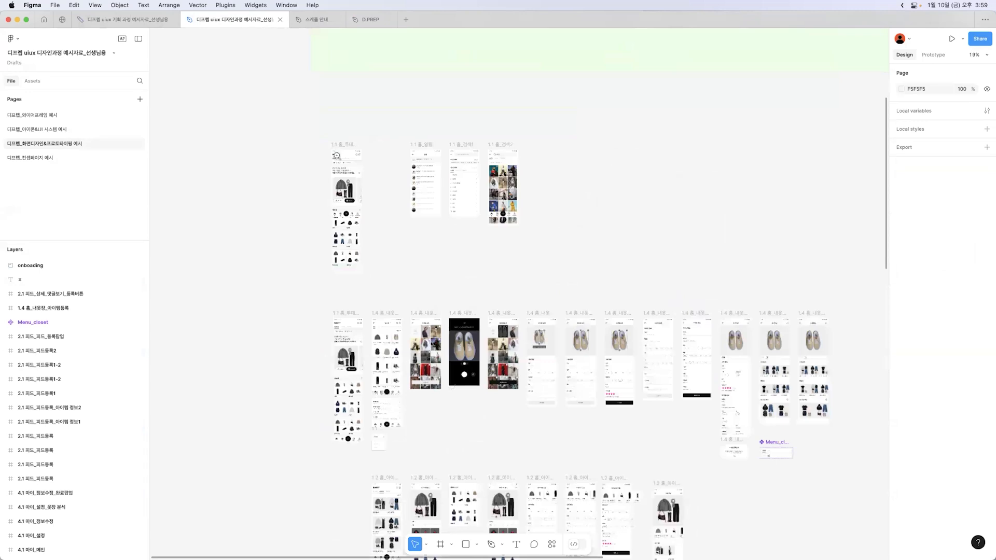
pyautogui.click(338, 152)
pyautogui.click(339, 147)
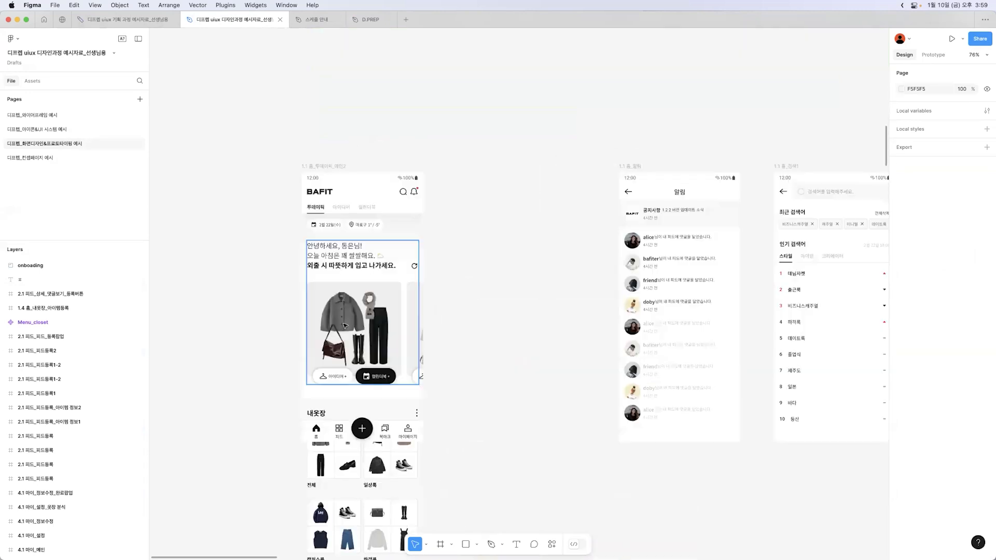
# On the BAFIT home screen, view the Tab bar2 instance's context options and Swap instance choices without applying any, and deselect it
pyautogui.click(317, 436)
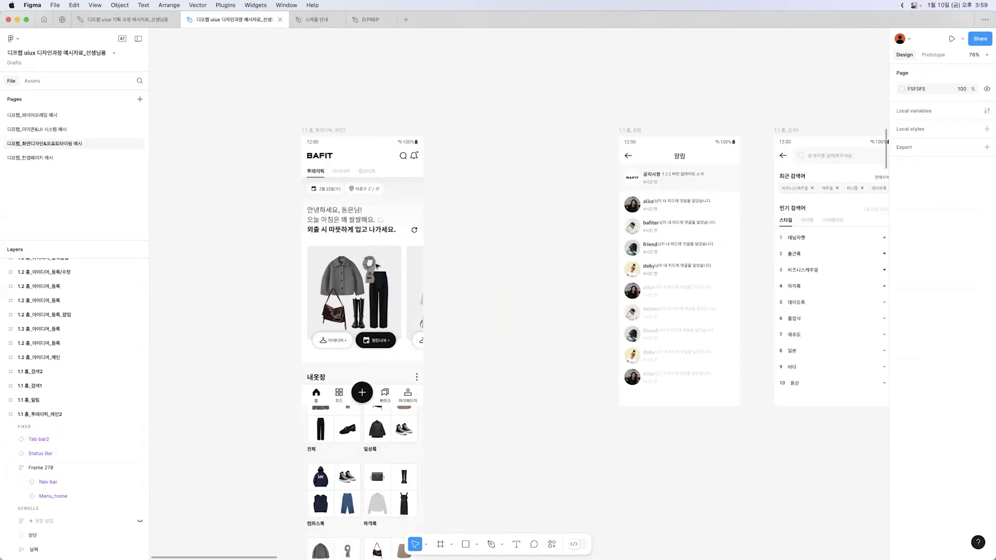
pyautogui.click(414, 401)
pyautogui.rightClick(414, 401)
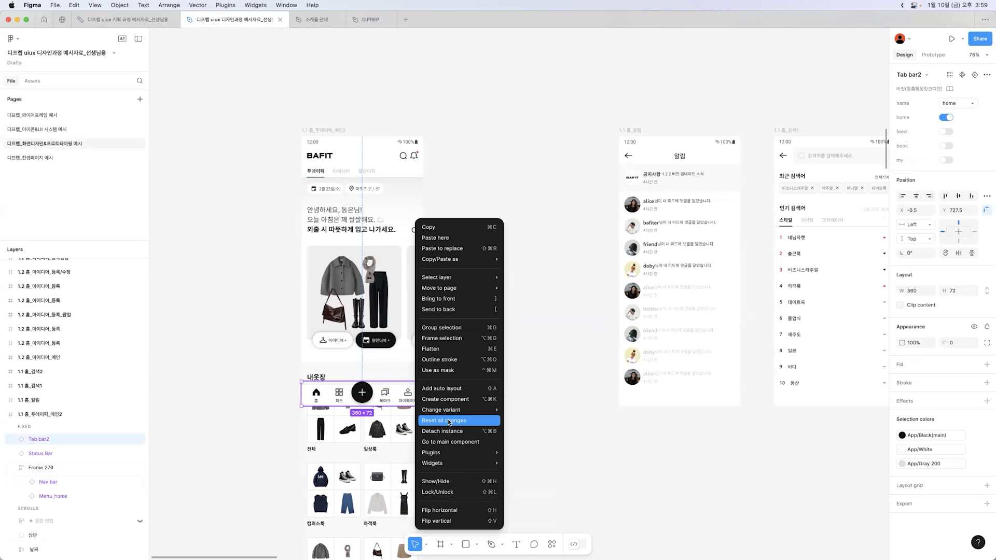
pyautogui.click(672, 477)
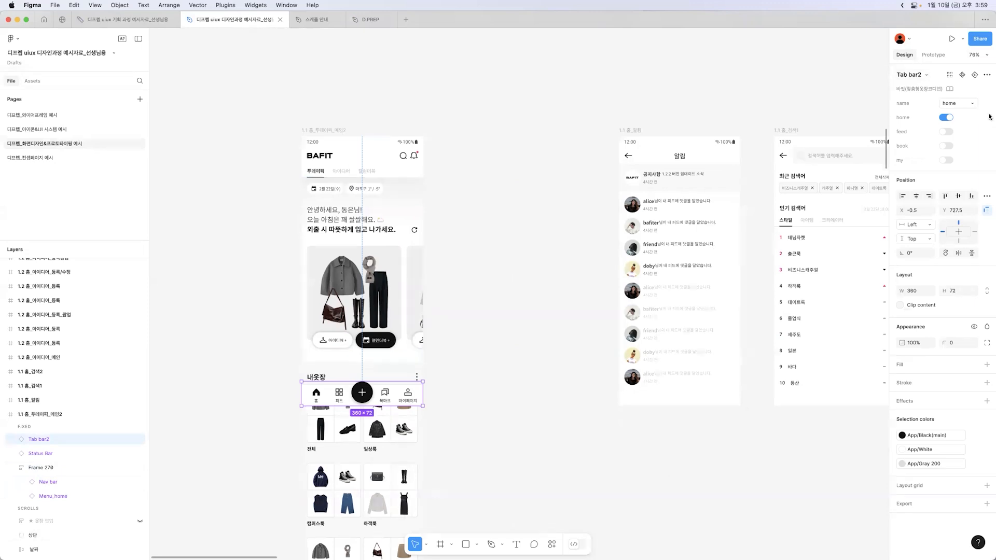
pyautogui.click(928, 75)
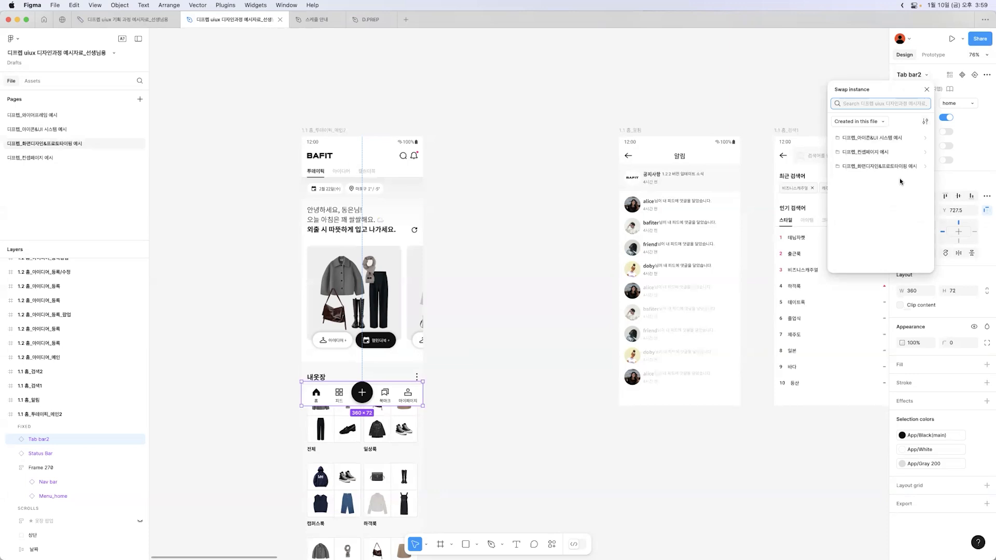
pyautogui.click(486, 296)
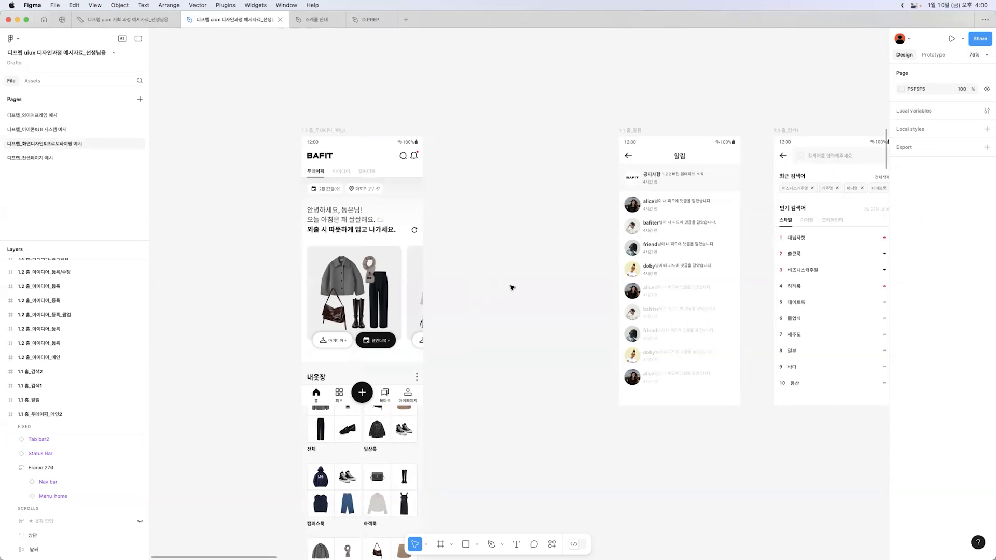
# Survey the full set of app screens from the onboading section down and return to the D.PREP file
pyautogui.scroll(-15, 512, 286)
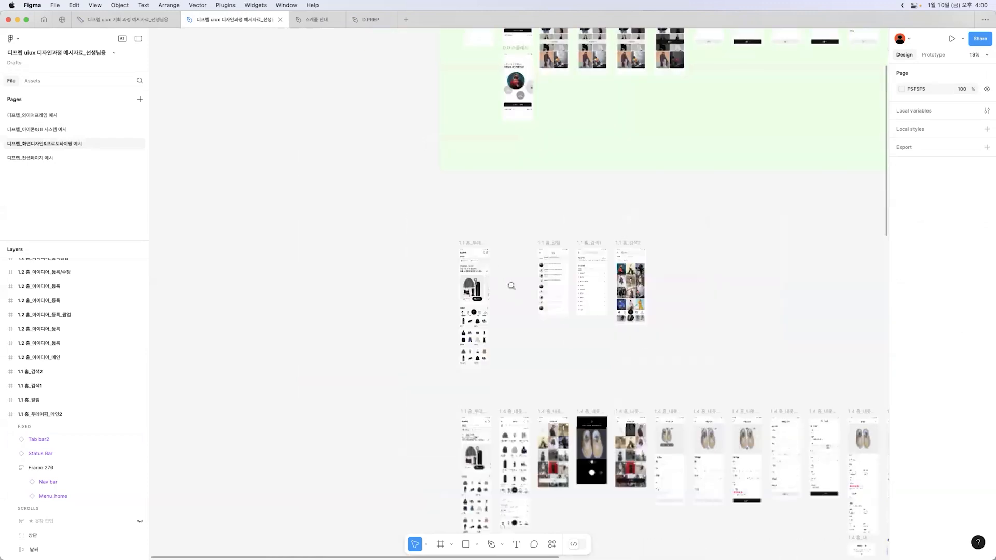
pyautogui.moveTo(670, 297); pyautogui.dragTo(567, 269)
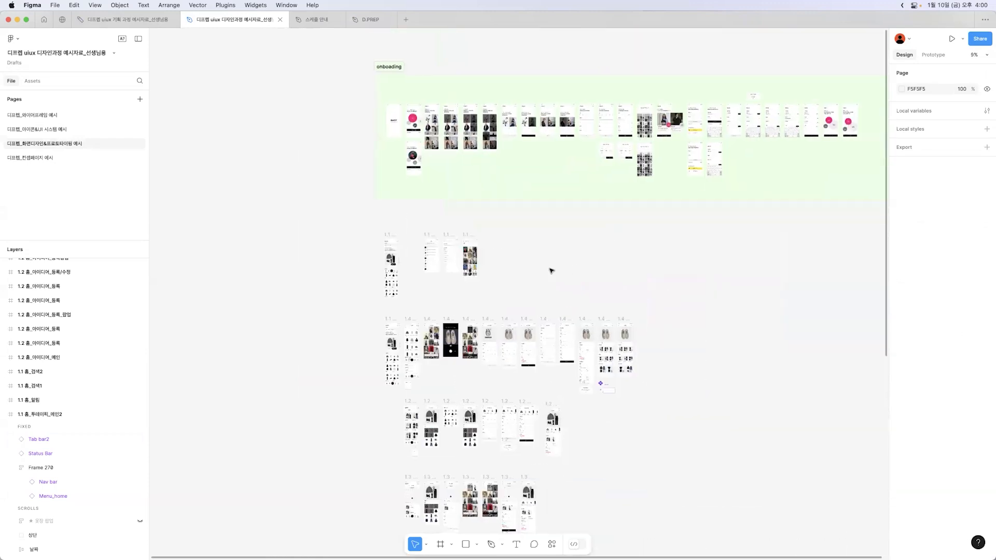
pyautogui.click(369, 21)
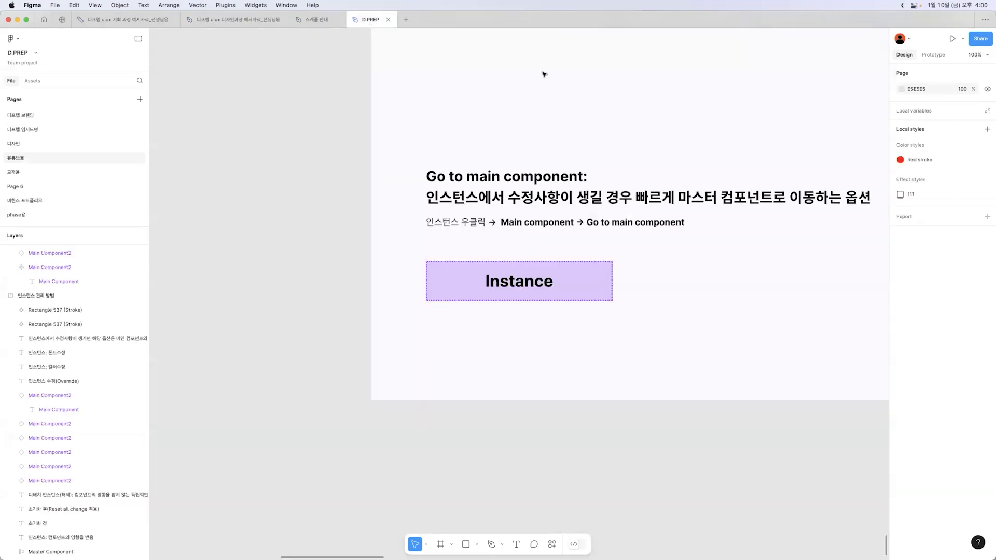
# Hide the interface panels and review the instance management section from Go to main component back up to the Component 등록방법 frame
pyautogui.scroll(3, 373, 145)
pyautogui.hscroll(3, 373, 145)
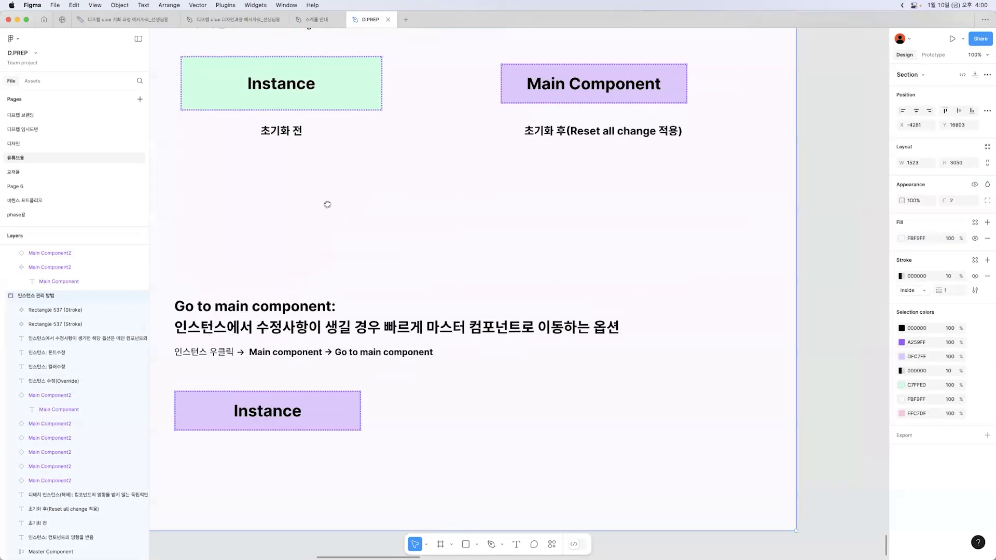
pyautogui.press('super+backslash')
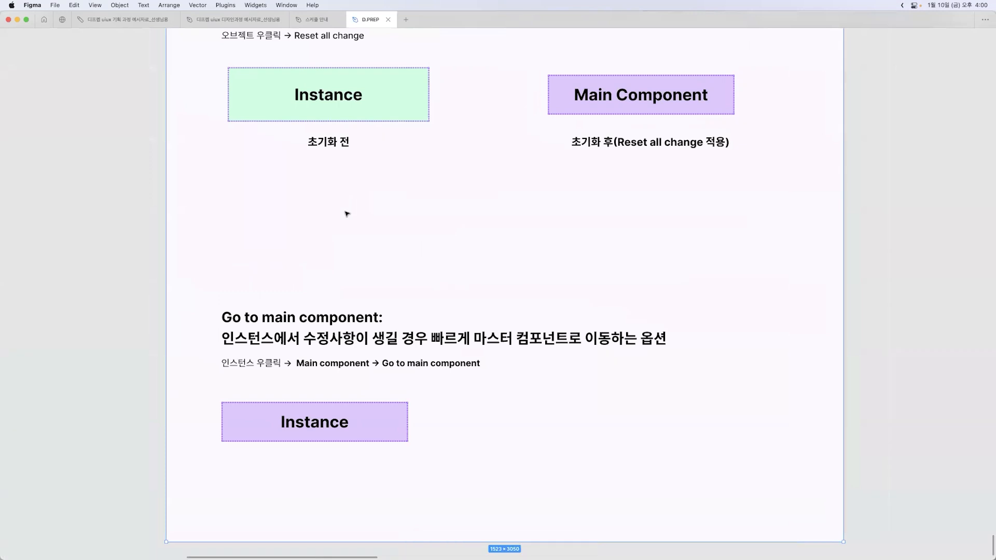
pyautogui.scroll(15, 346, 214)
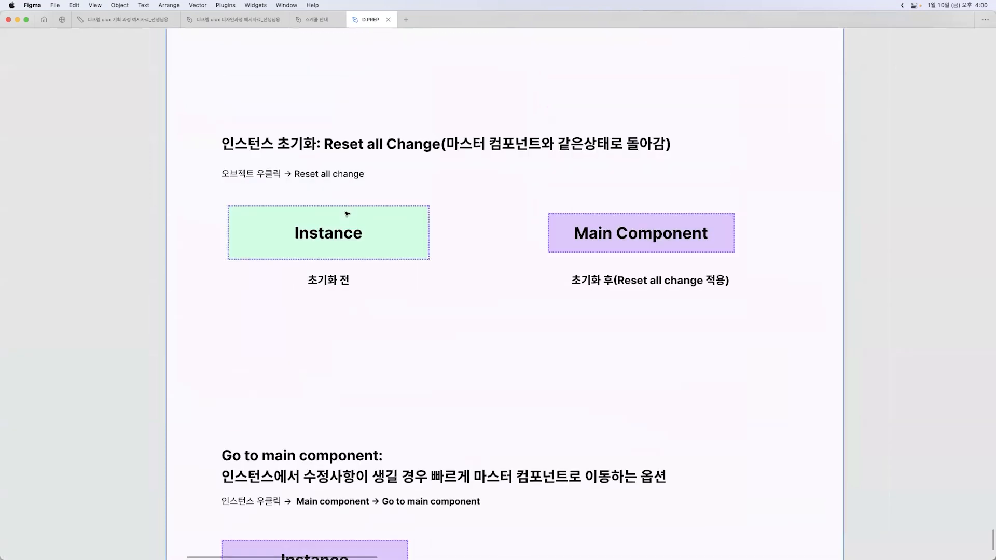
pyautogui.scroll(10, 347, 213)
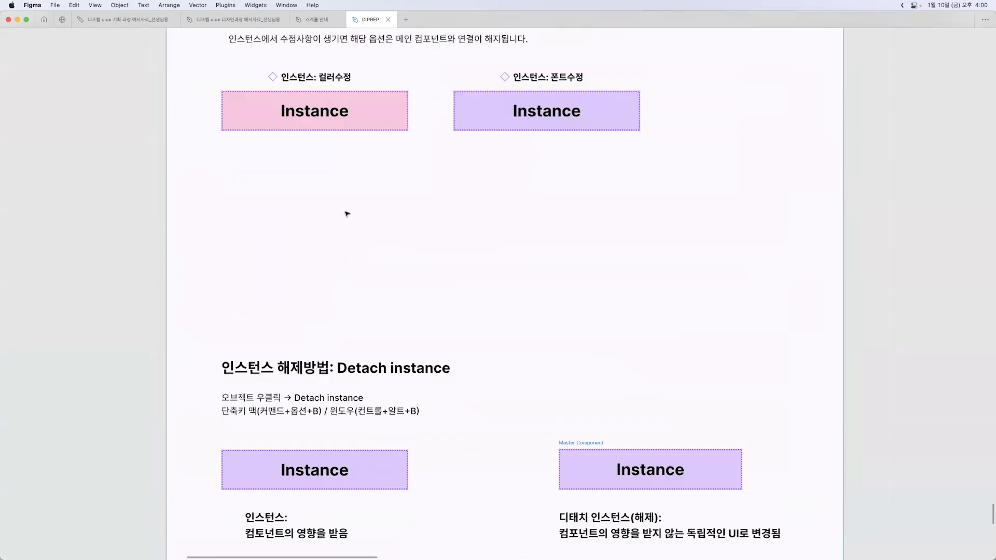
pyautogui.scroll(10, 347, 213)
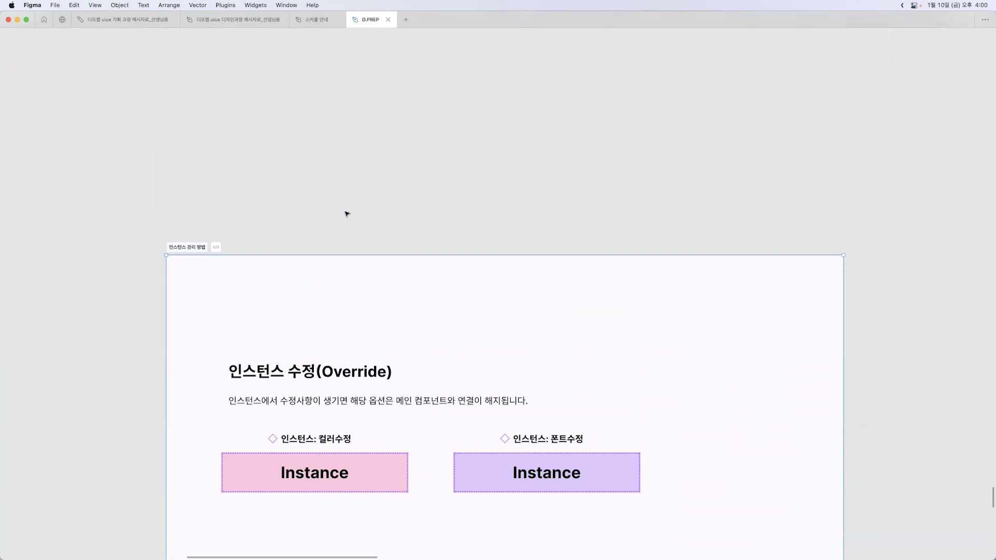
pyautogui.scroll(5, 347, 213)
pyautogui.scroll(10, 347, 214)
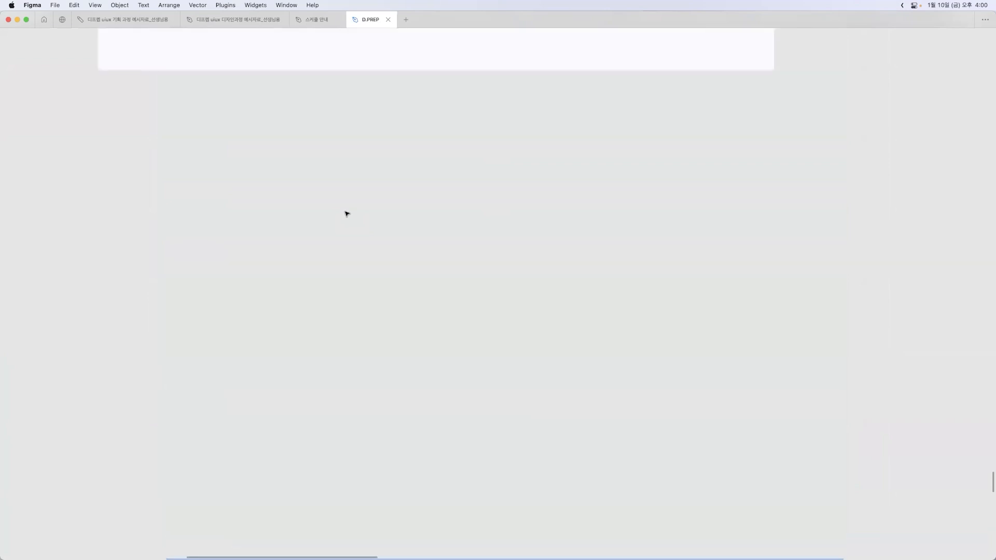
pyautogui.scroll(3, 347, 214)
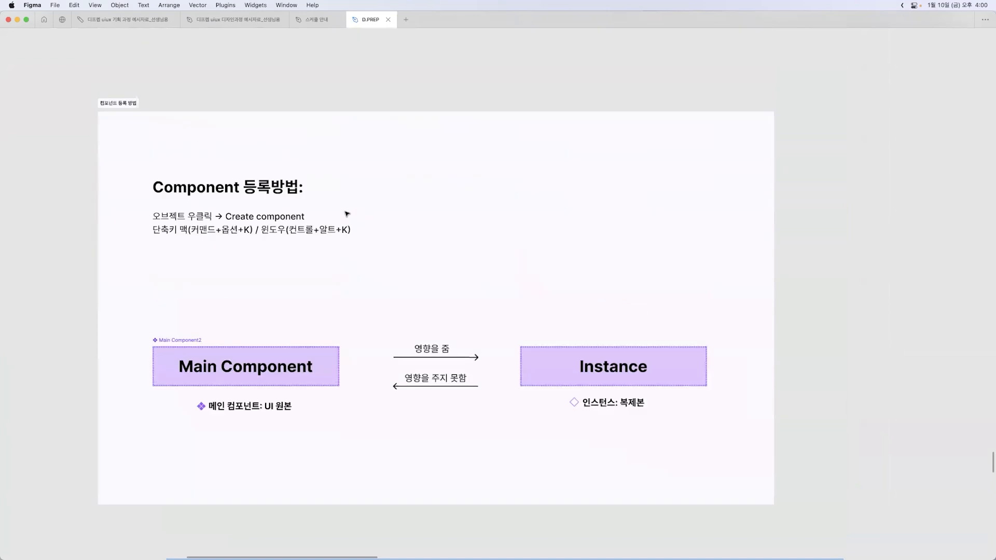